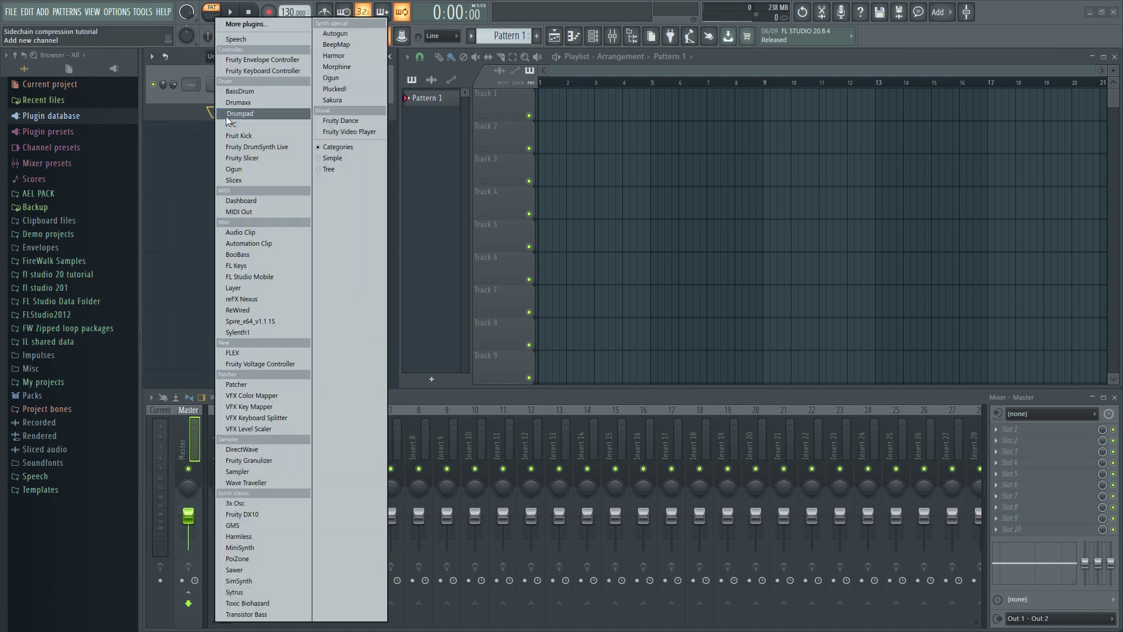
- Add a Sylenth1 channel loaded with the 084: BS Big Bass preset, then close its window
click(281, 331)
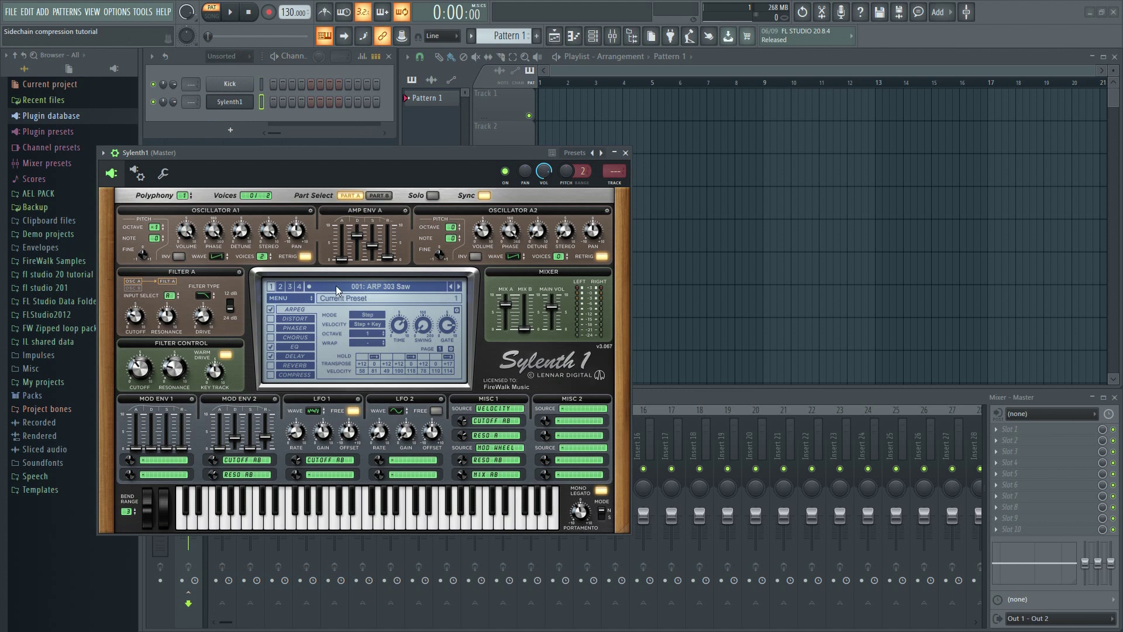
click(329, 288)
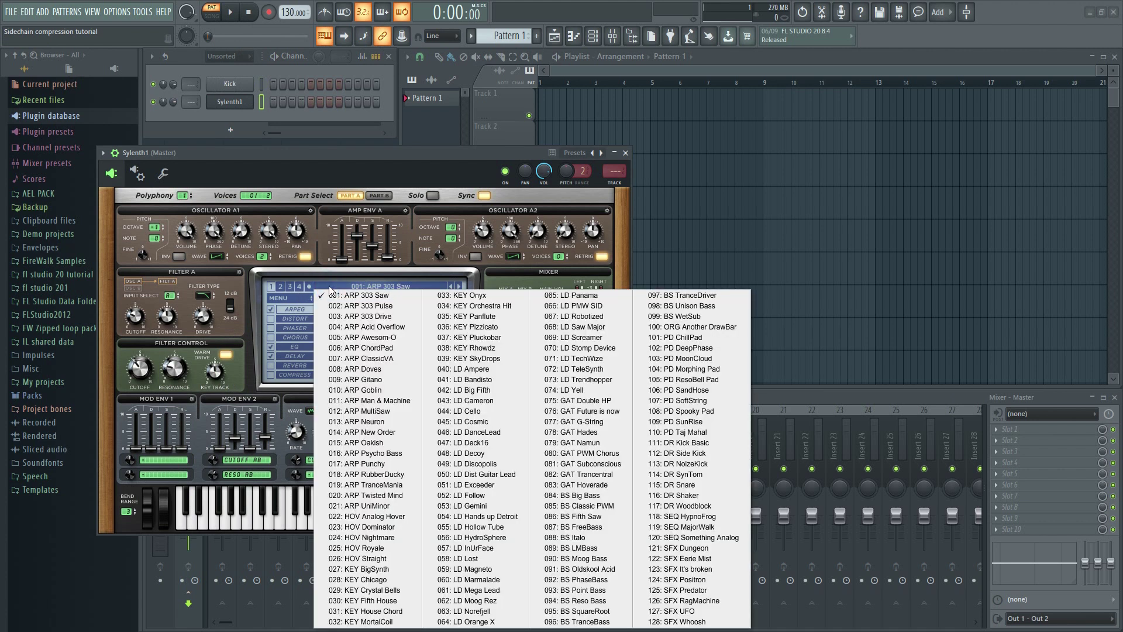
click(603, 496)
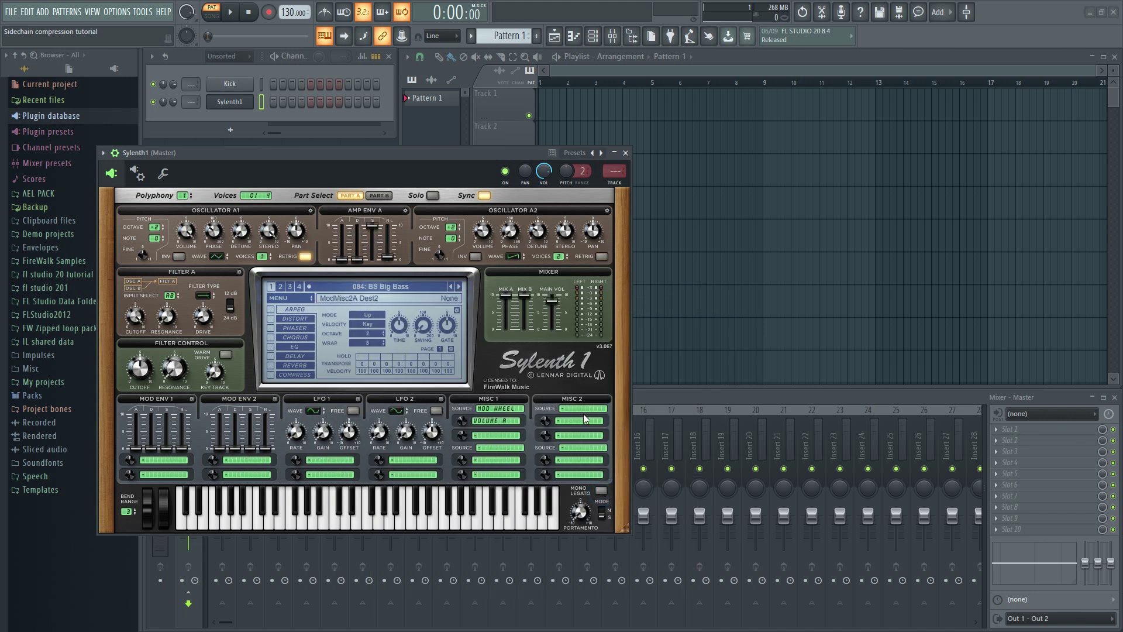
click(629, 153)
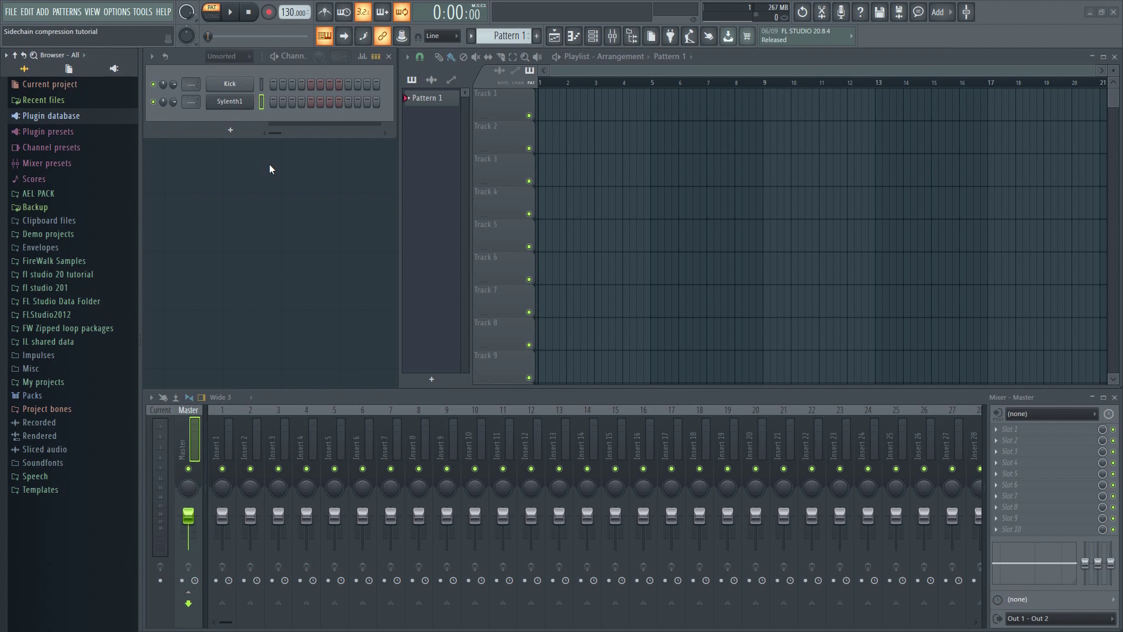
- Rename the Sylenth1 channel to Bass and fill the Kick channel every 4 steps
right_click(251, 101)
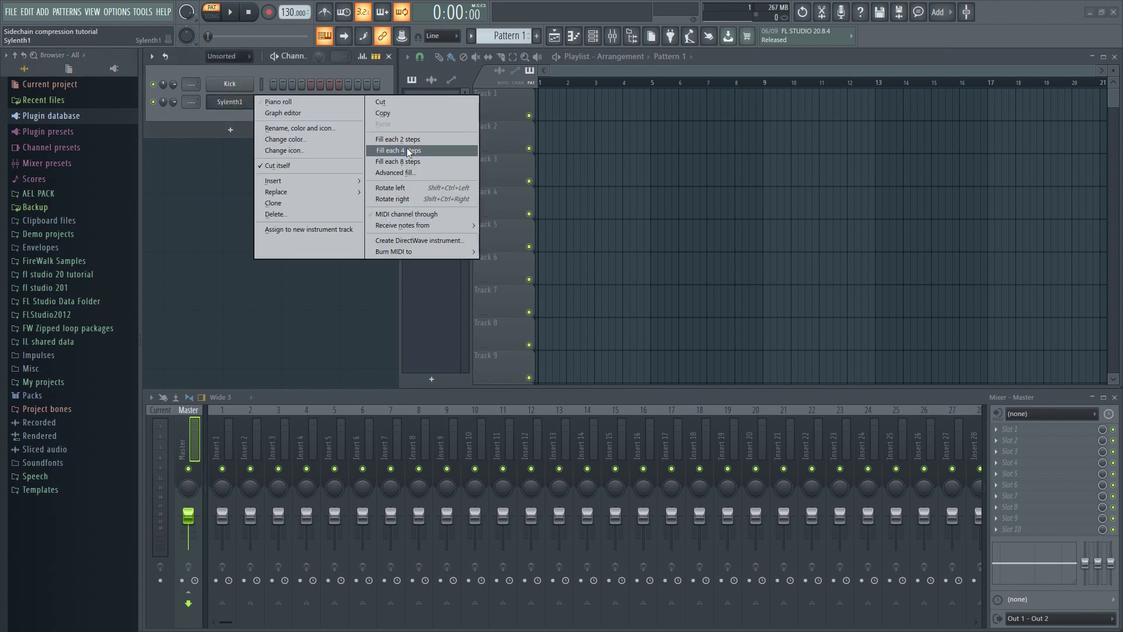
click(338, 128)
text(Bass)
key(Return)
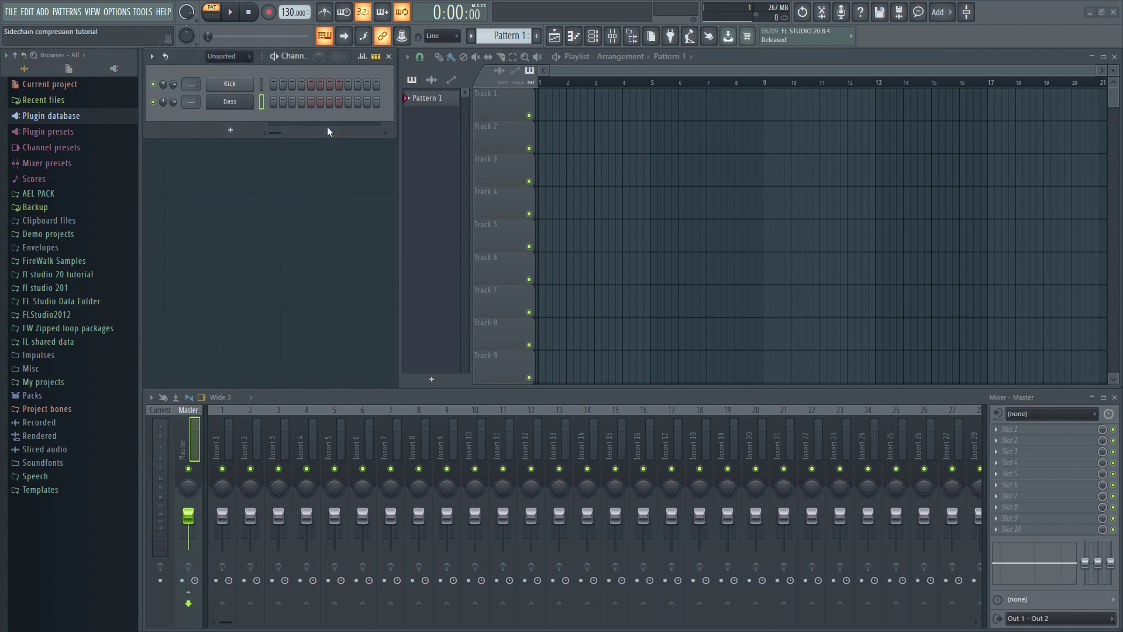
right_click(244, 81)
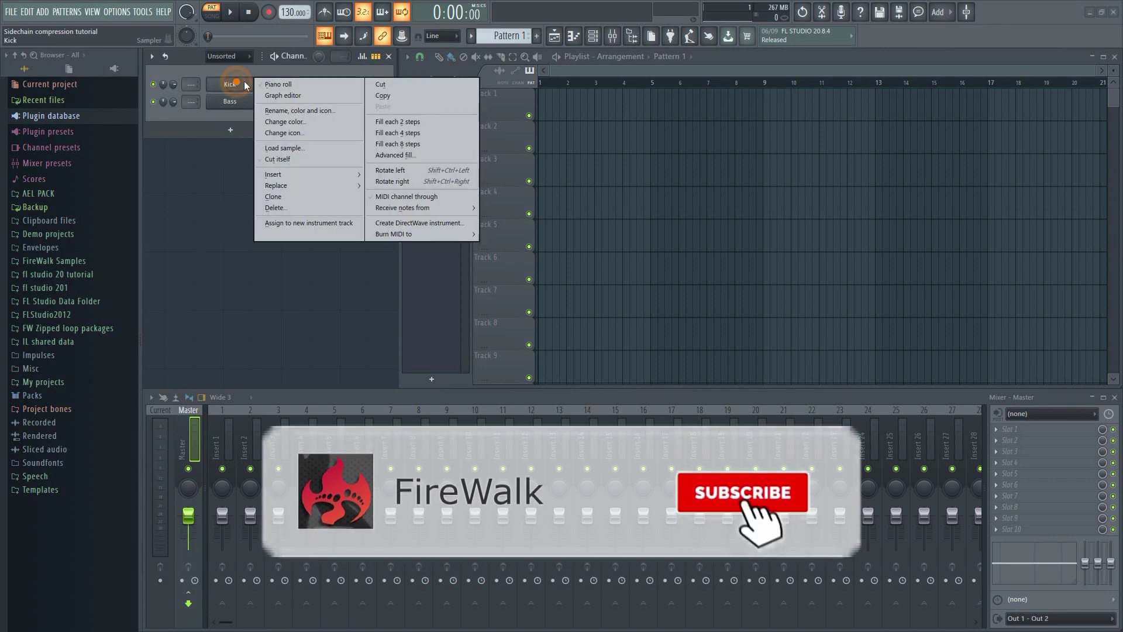
click(405, 132)
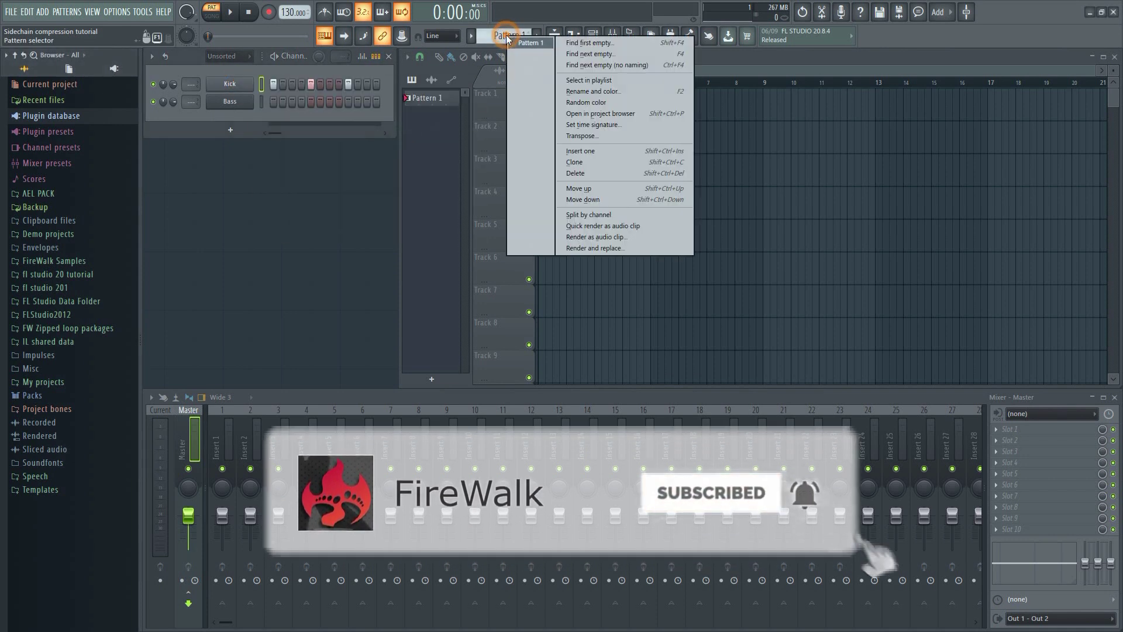
- Rename Pattern 1 to Kick and colour it green
click(504, 36)
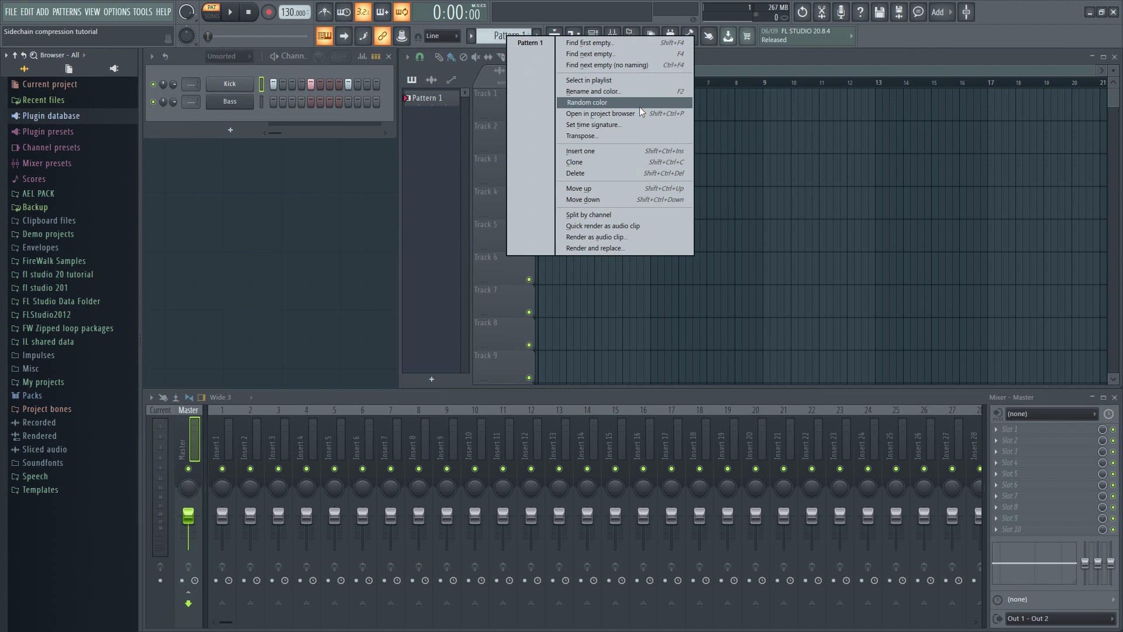
click(592, 91)
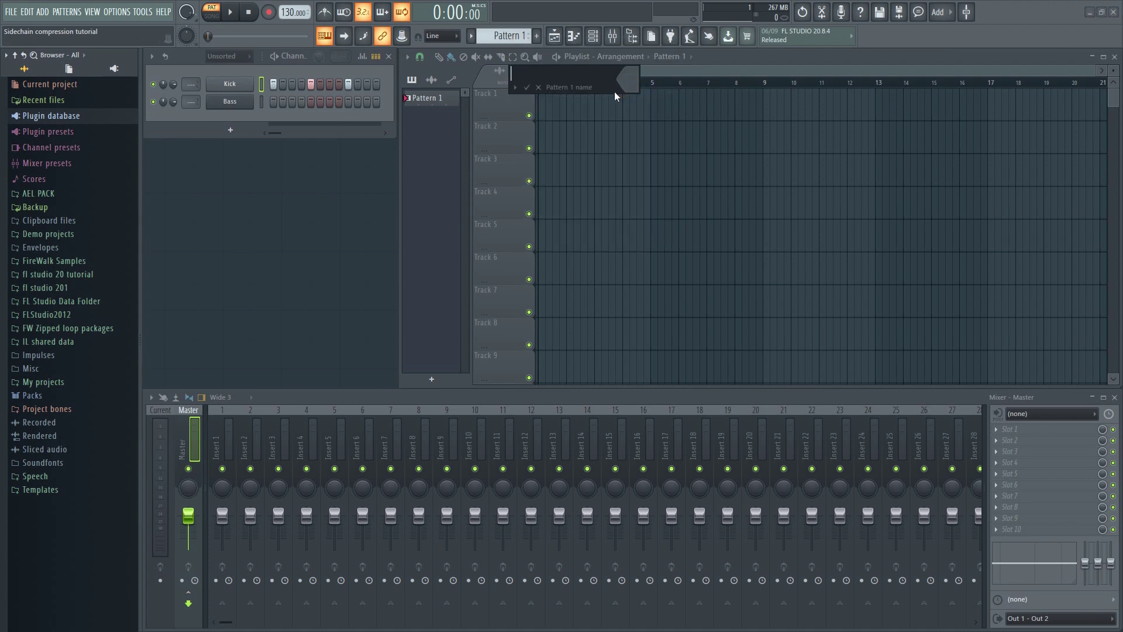
text(Kick)
click(626, 86)
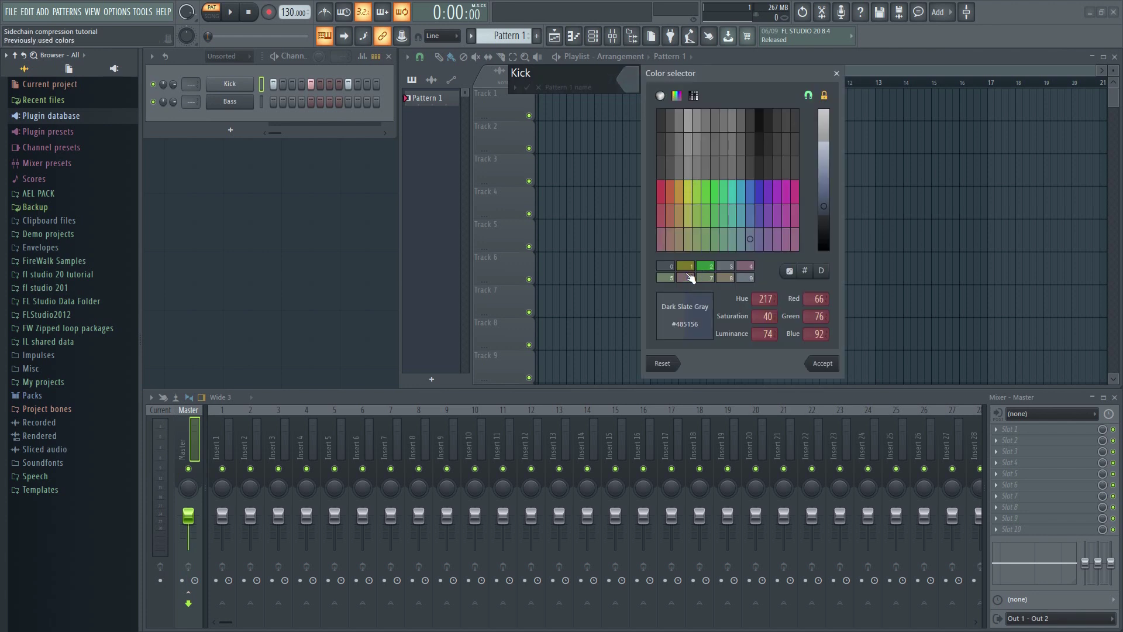
click(712, 202)
click(823, 363)
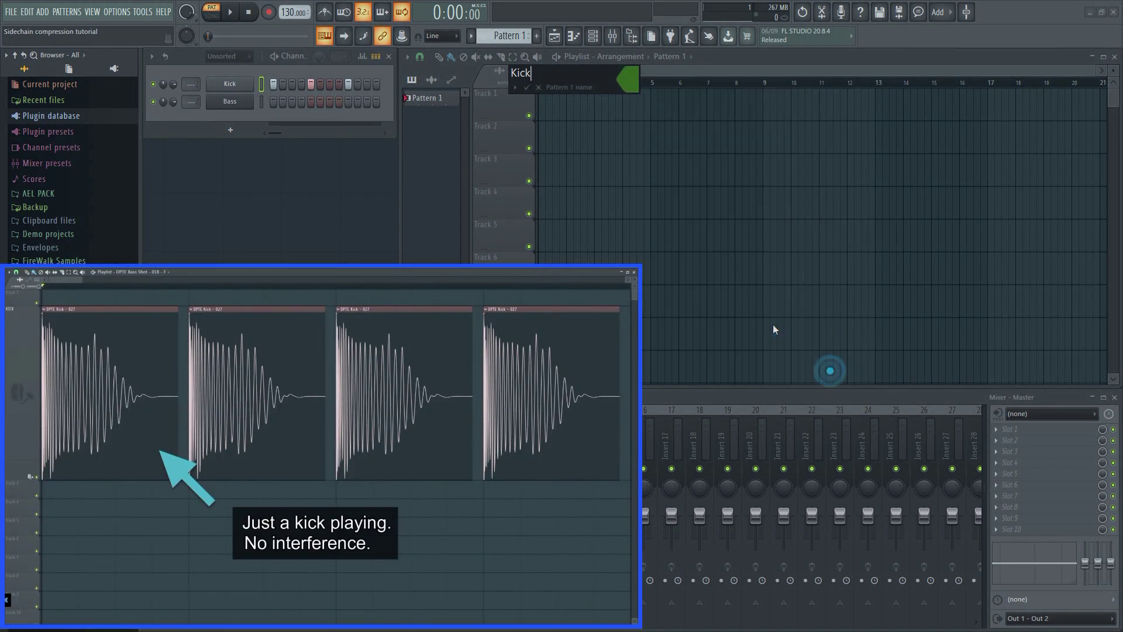
key(Return)
- Paint the Kick pattern along Track 1 to bar 9 and play in Song mode
mouse_move(544, 110)
mouse_down()
mouse_move(534, 106)
mouse_move(754, 105)
mouse_up()
click(565, 85)
key(space)
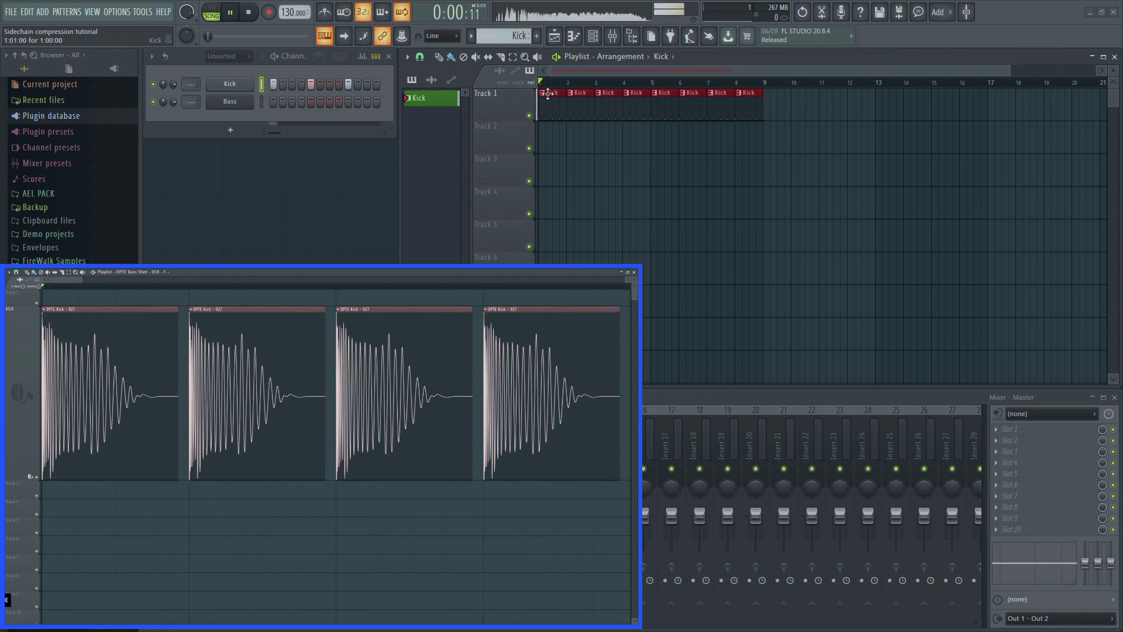
- Create a new pattern named Bass with an olive colour
click(536, 36)
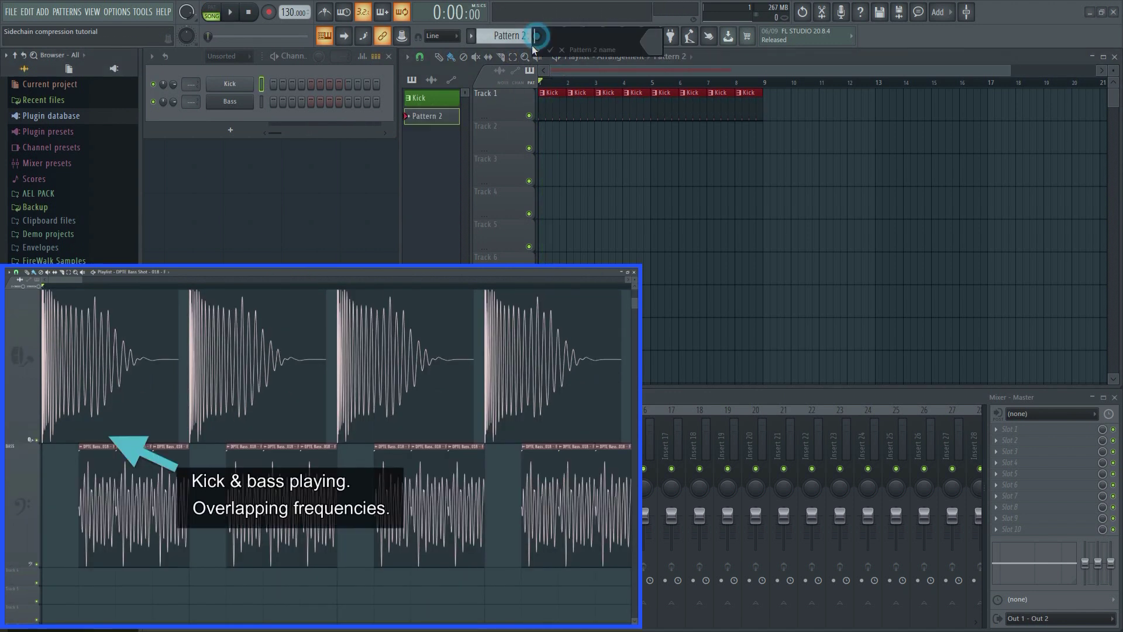
text(Bass)
click(538, 50)
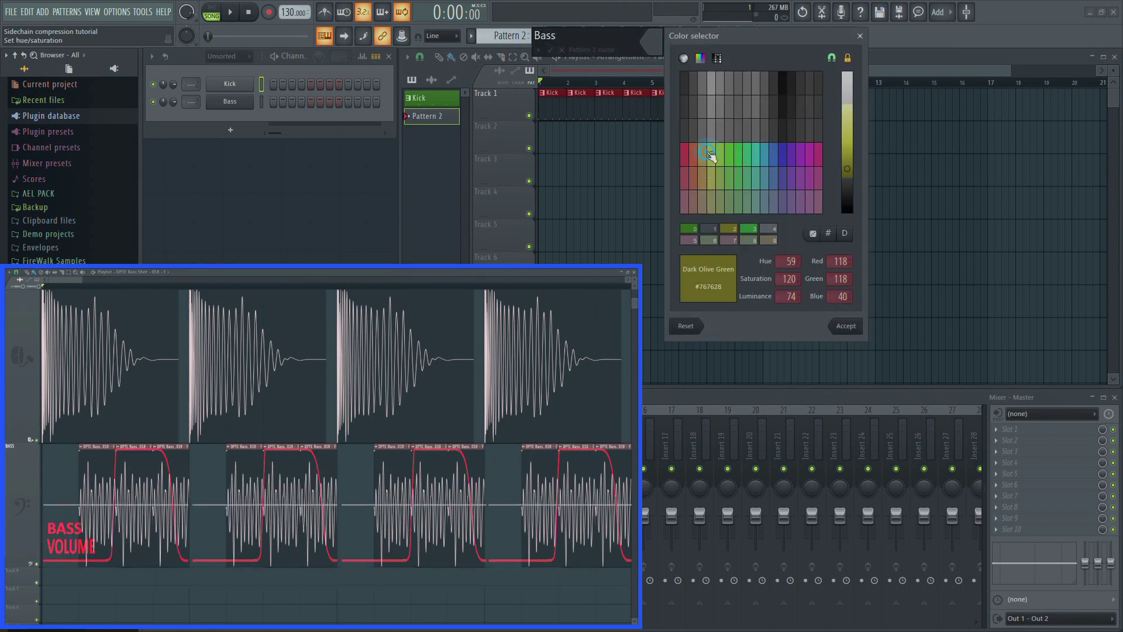
click(847, 326)
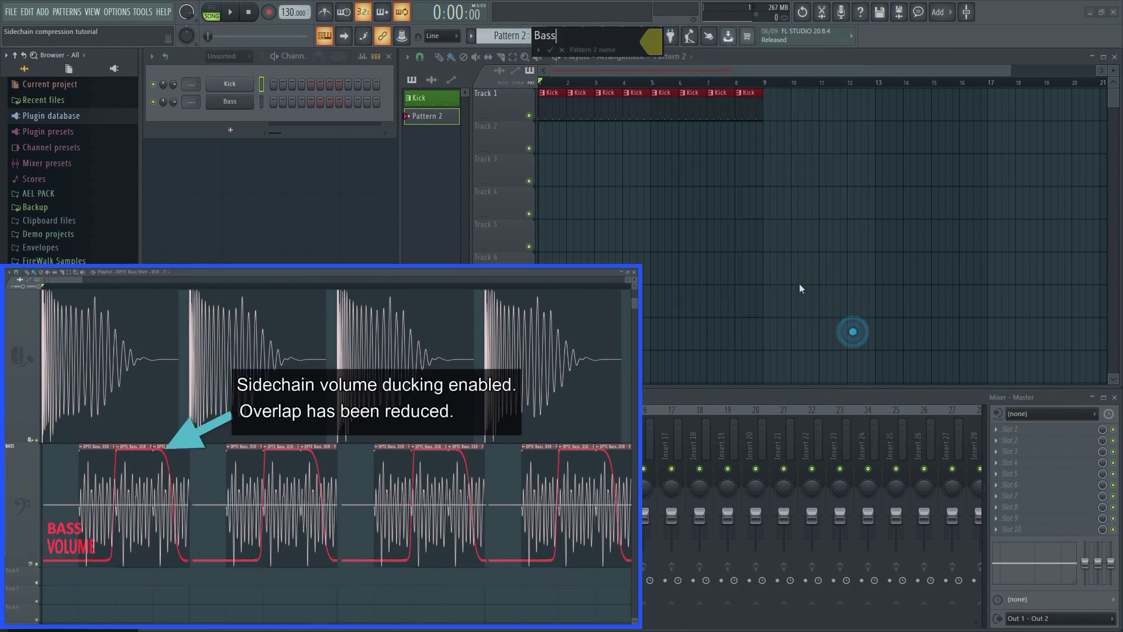
- Open the Bass channel's piano roll and audition notes around F4 and G4
right_click(241, 107)
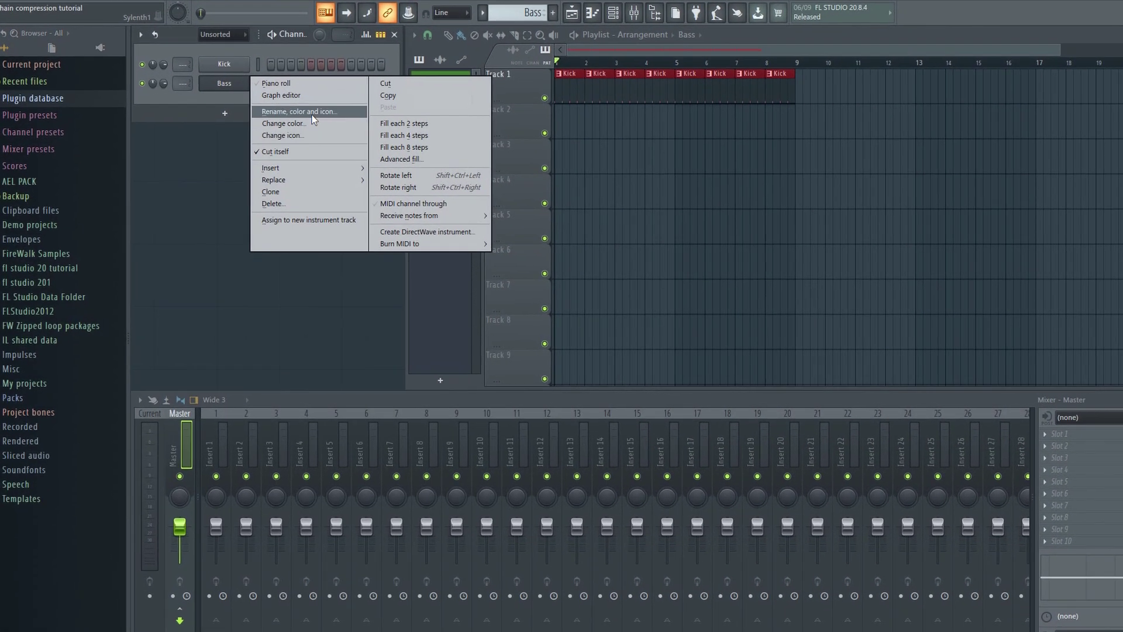
click(278, 102)
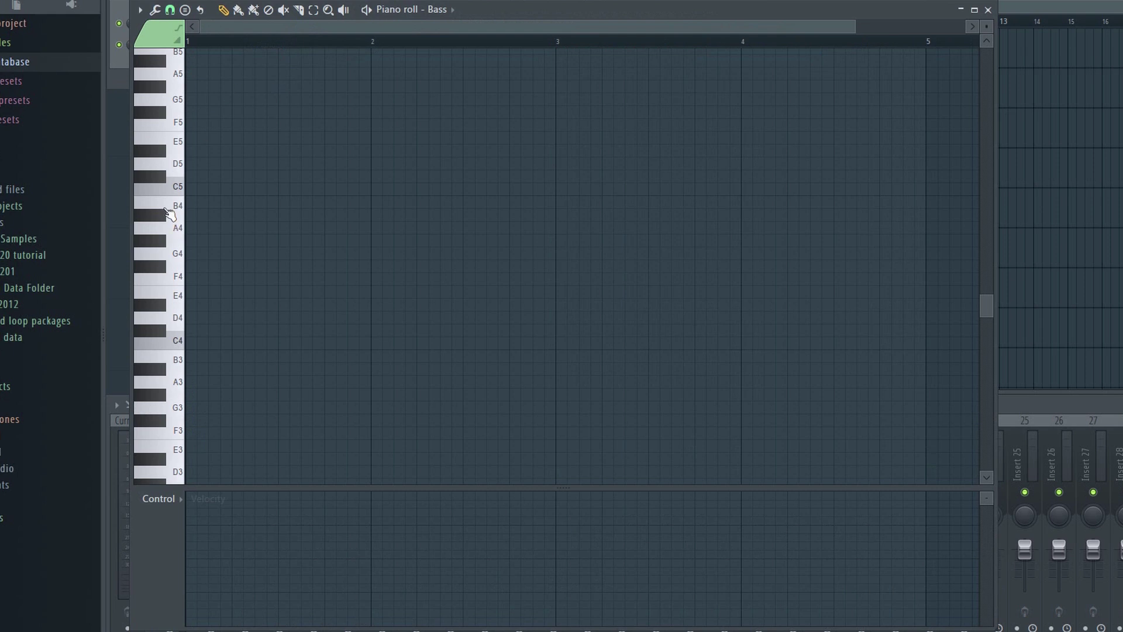
click(169, 211)
click(164, 213)
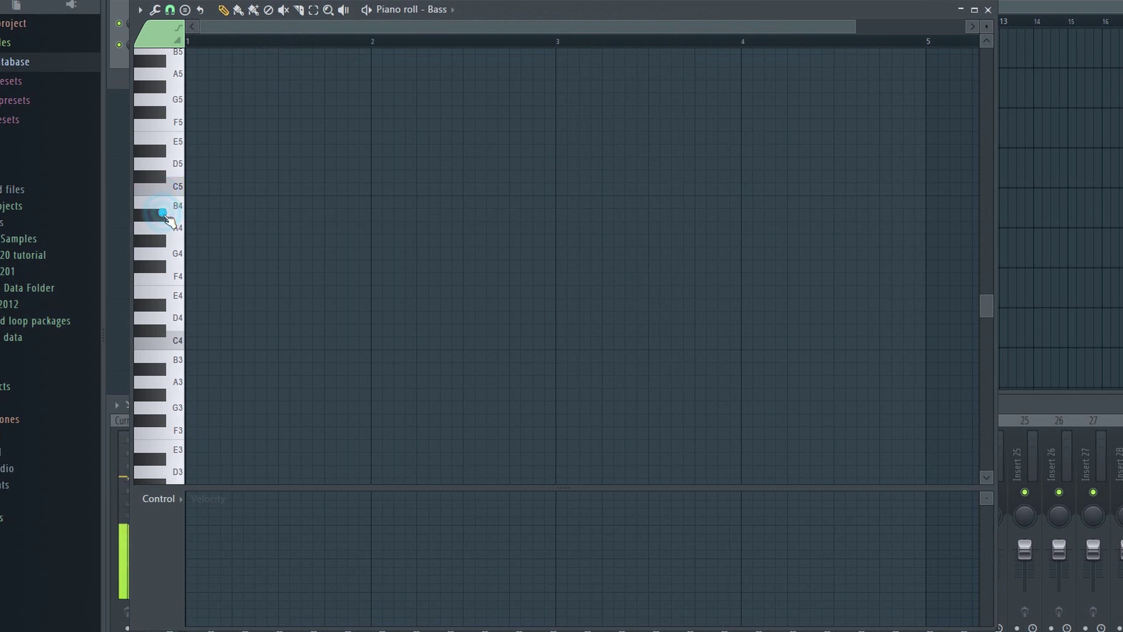
click(163, 238)
click(173, 276)
click(170, 252)
click(170, 251)
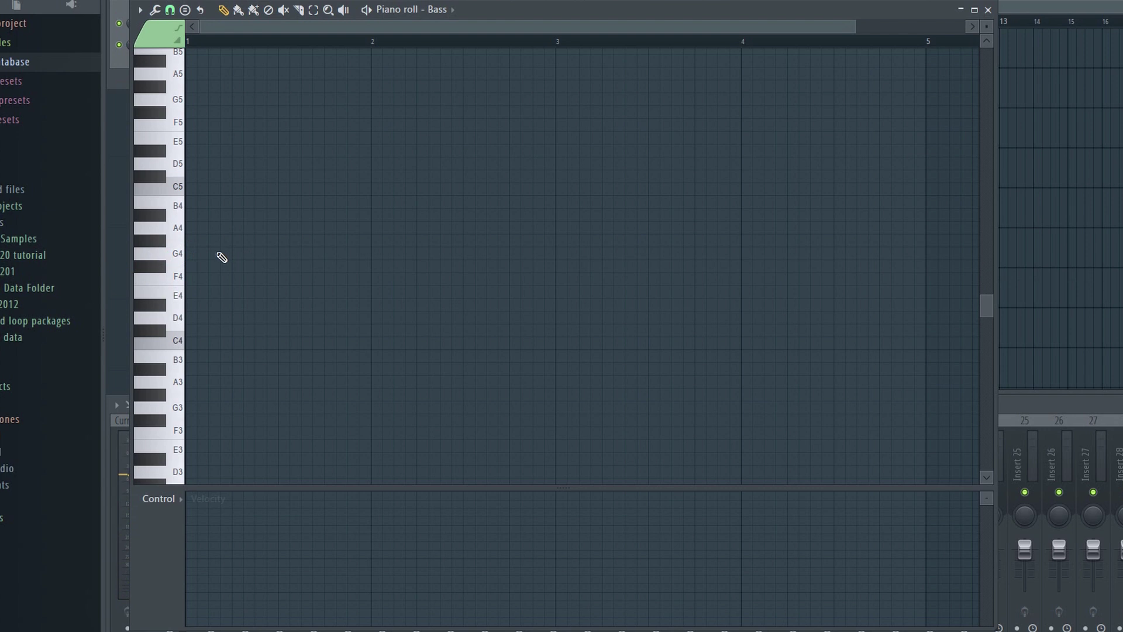
- Place eight F#4 bass notes in the piano roll, up to bar 3
scroll(253, 53, down, 2)
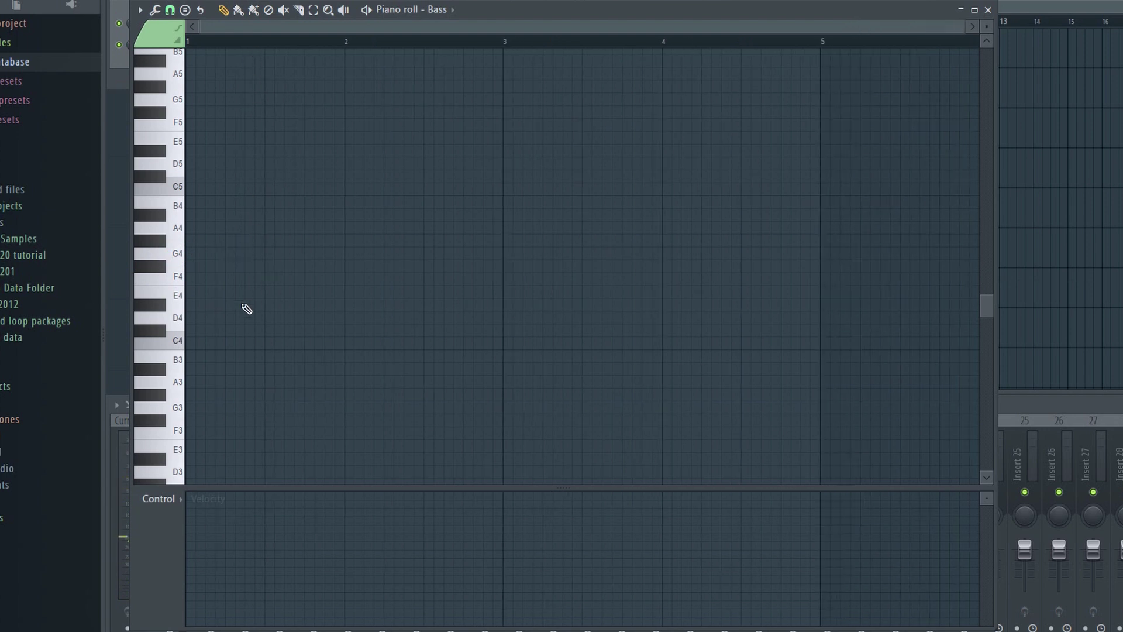
mouse_move(240, 267)
mouse_down()
mouse_move(252, 266)
mouse_move(214, 266)
mouse_move(242, 266)
mouse_up()
click(251, 268)
click(284, 267)
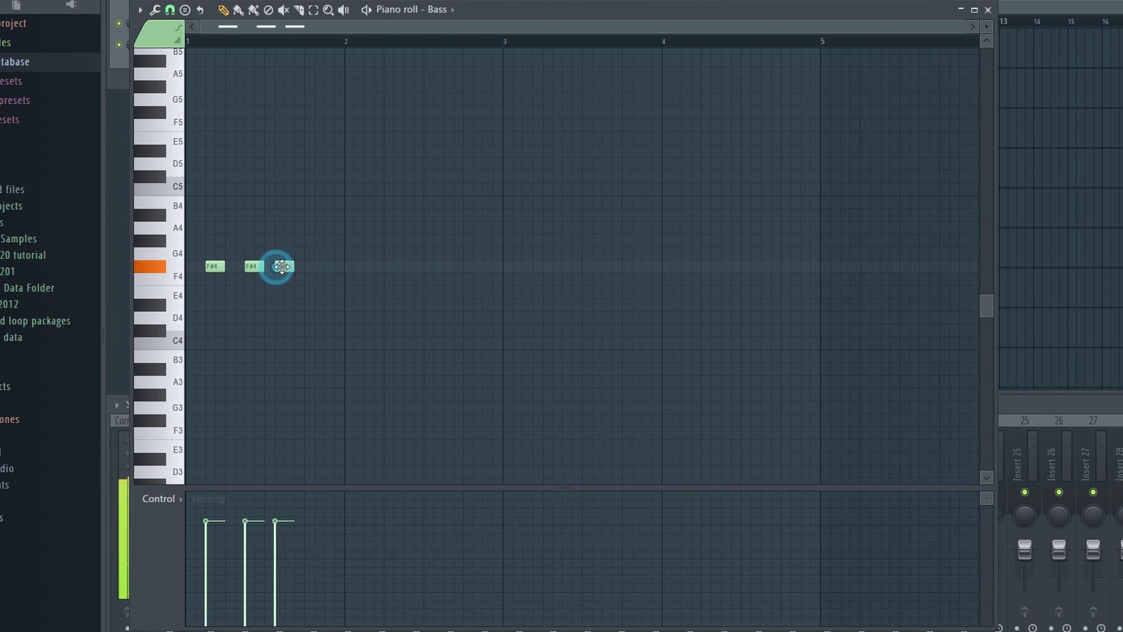
click(332, 267)
click(369, 267)
click(413, 267)
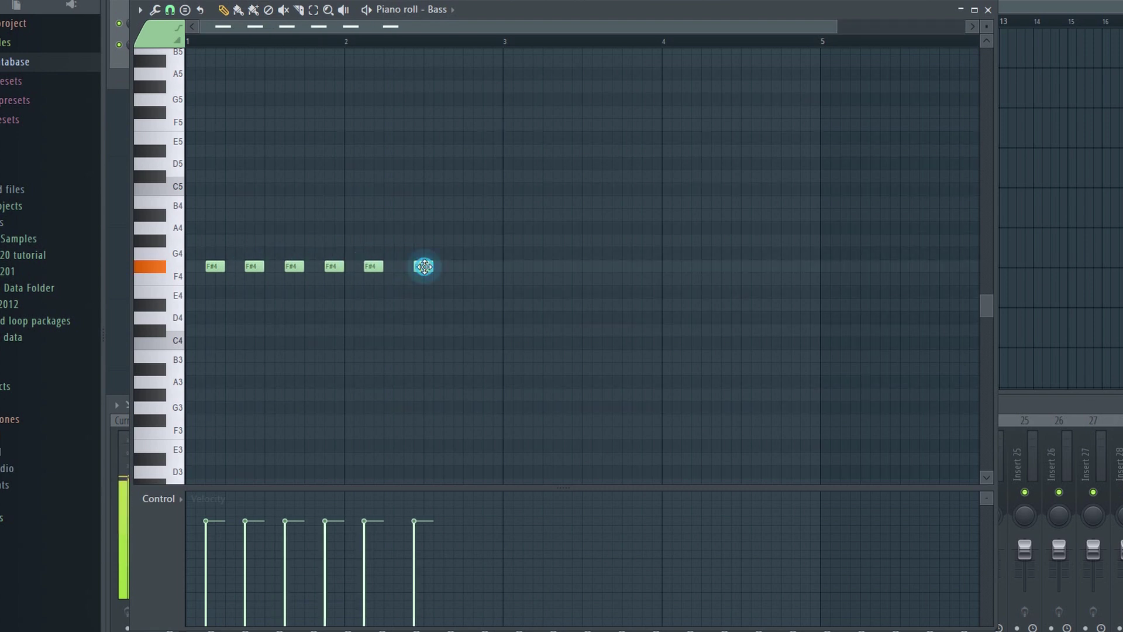
click(450, 267)
drag(450, 268, 447, 268)
click(472, 267)
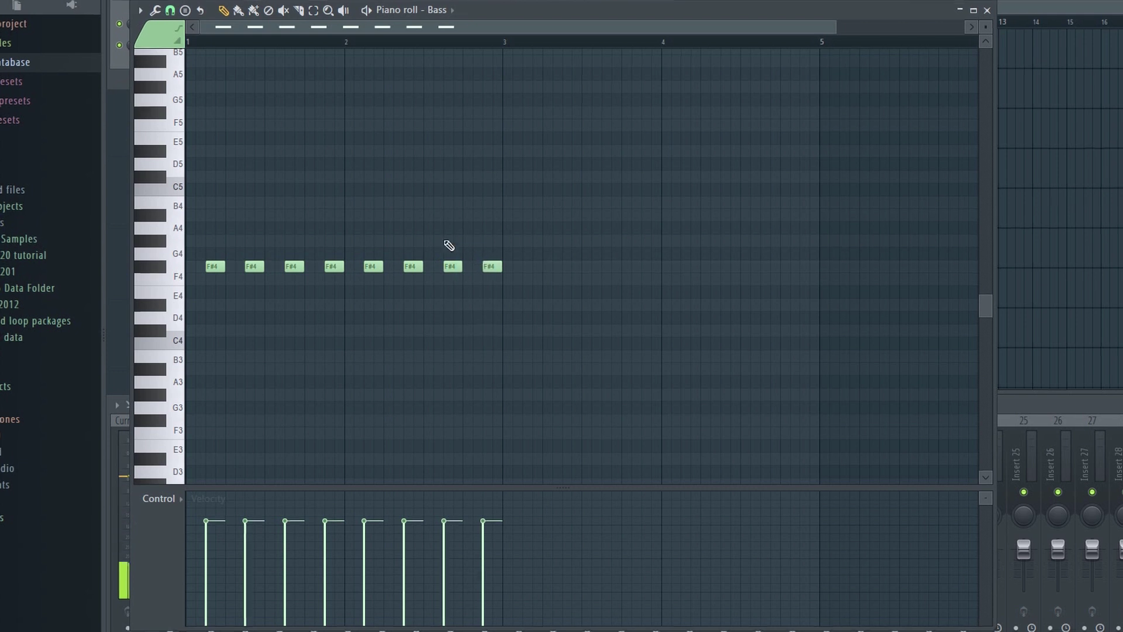
- Place the Bass clip on Track 2 and repeat it at bars 3, 5 and 7
click(908, 51)
click(553, 114)
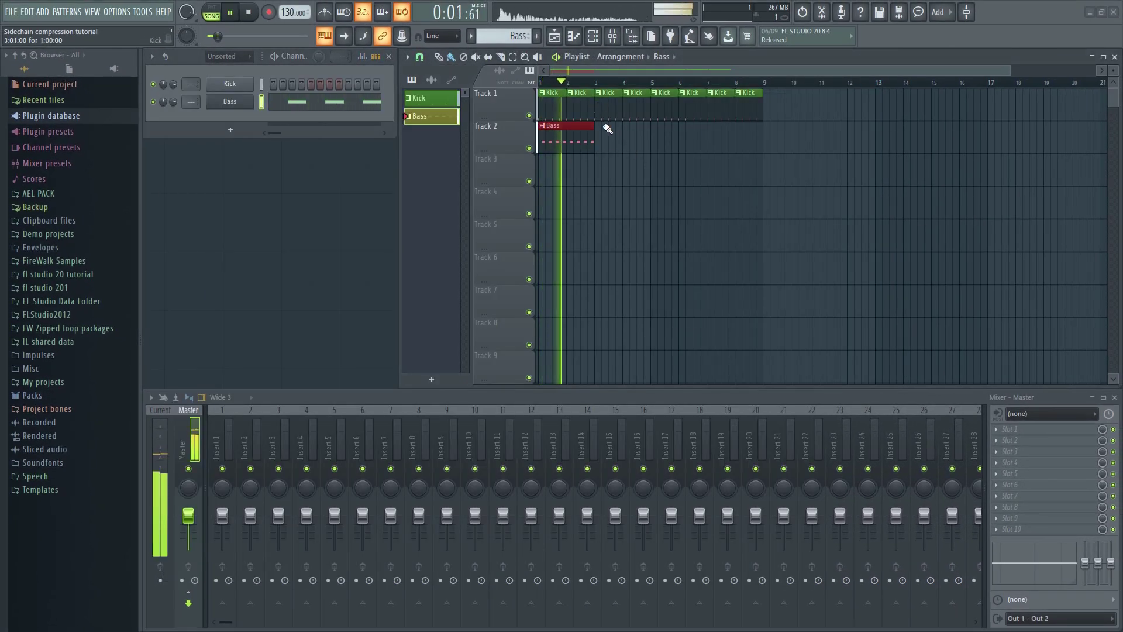
key(space)
drag(602, 140, 711, 143)
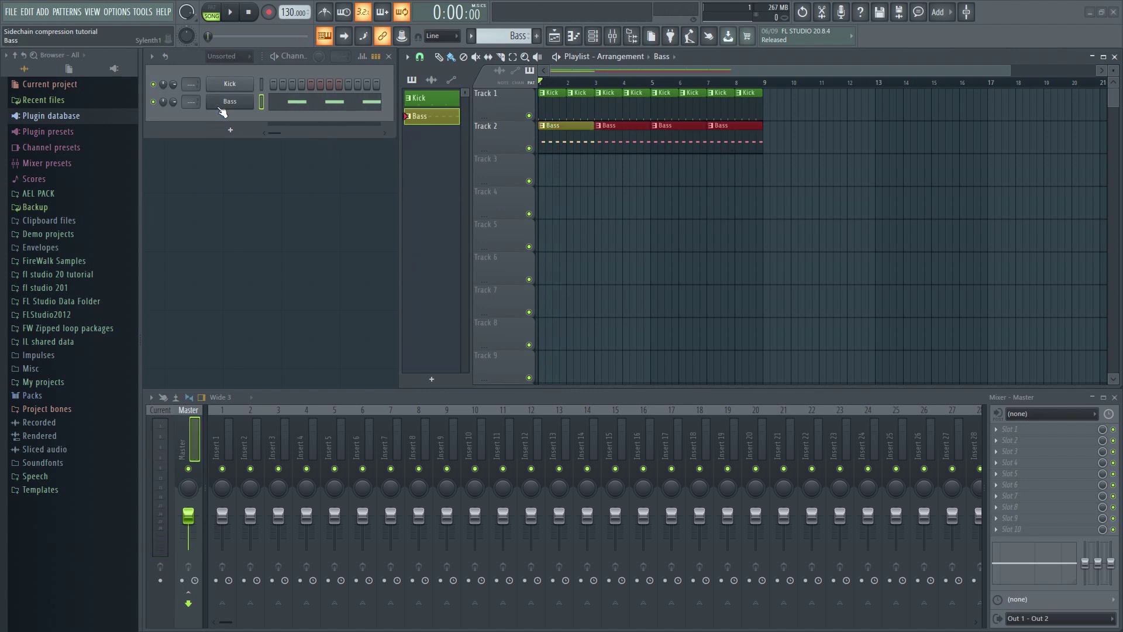
- Rename mixer Insert 1 to Kick and colour it green
scroll(192, 83, up, 1)
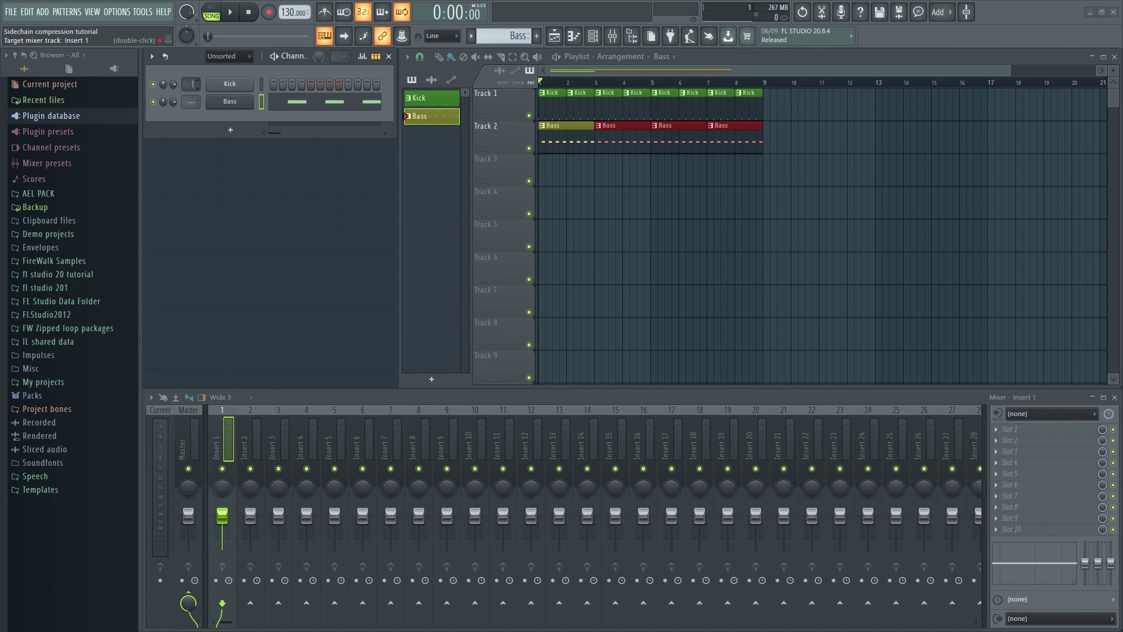
scroll(191, 101, up, 2)
right_click(226, 434)
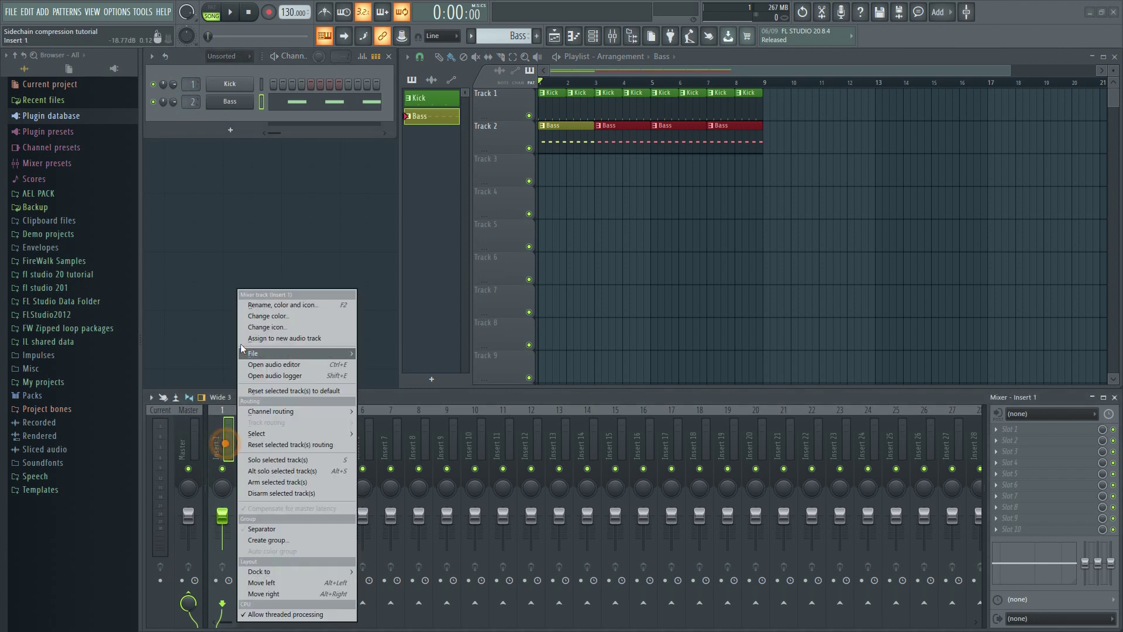
click(255, 307)
text(Kick)
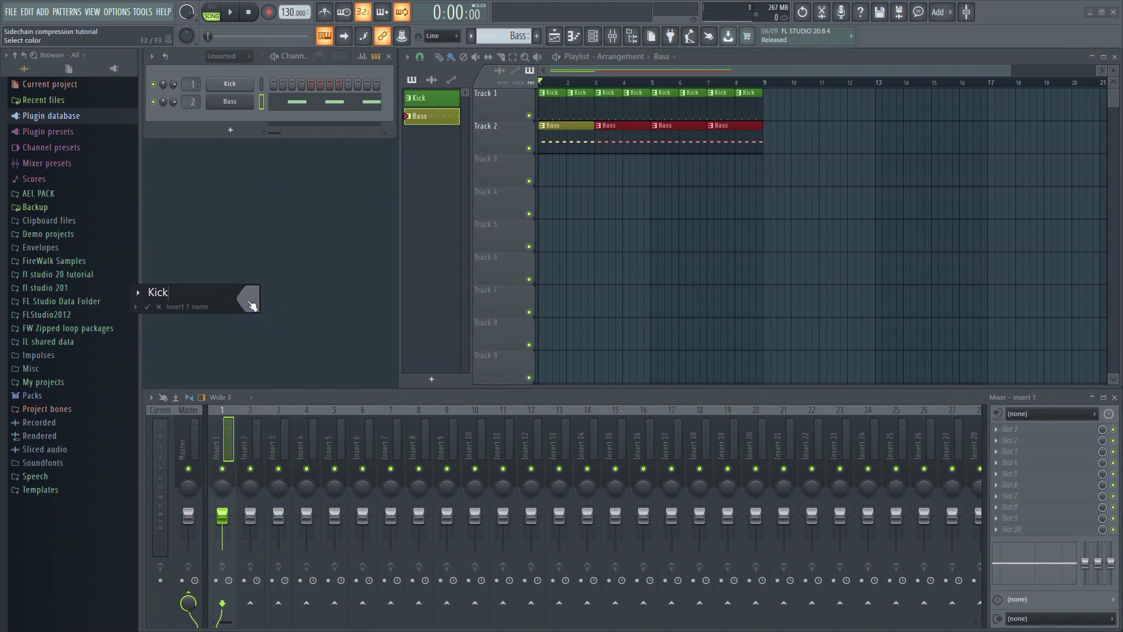
click(252, 305)
click(300, 485)
key(Return)
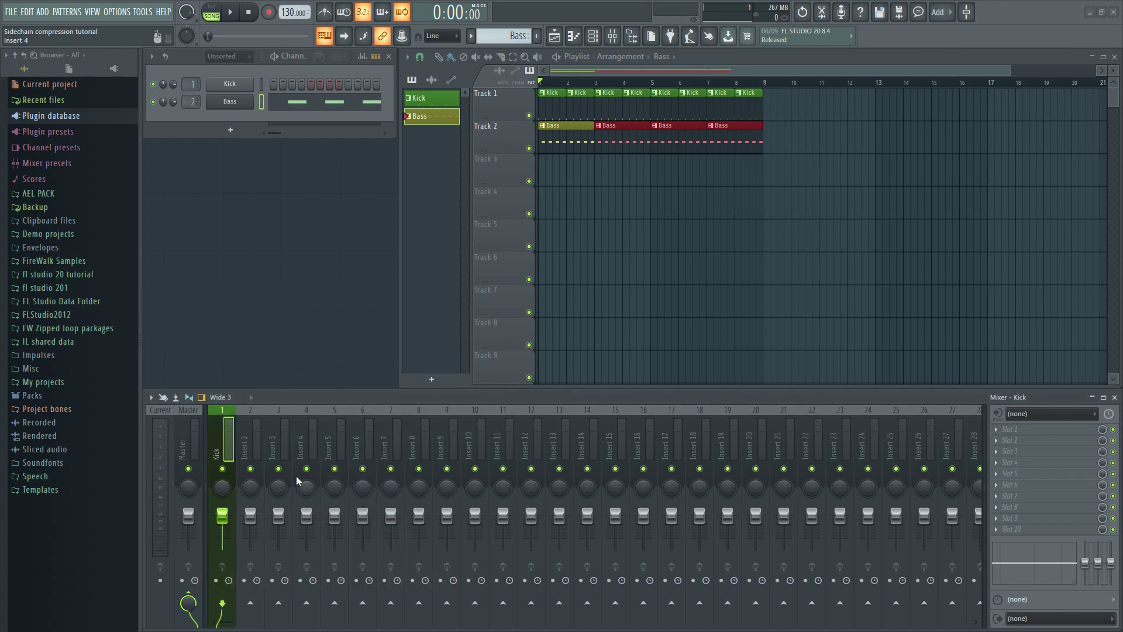
- Name mixer Insert 2 Bass and colour it yellow-green
right_click(258, 457)
click(293, 305)
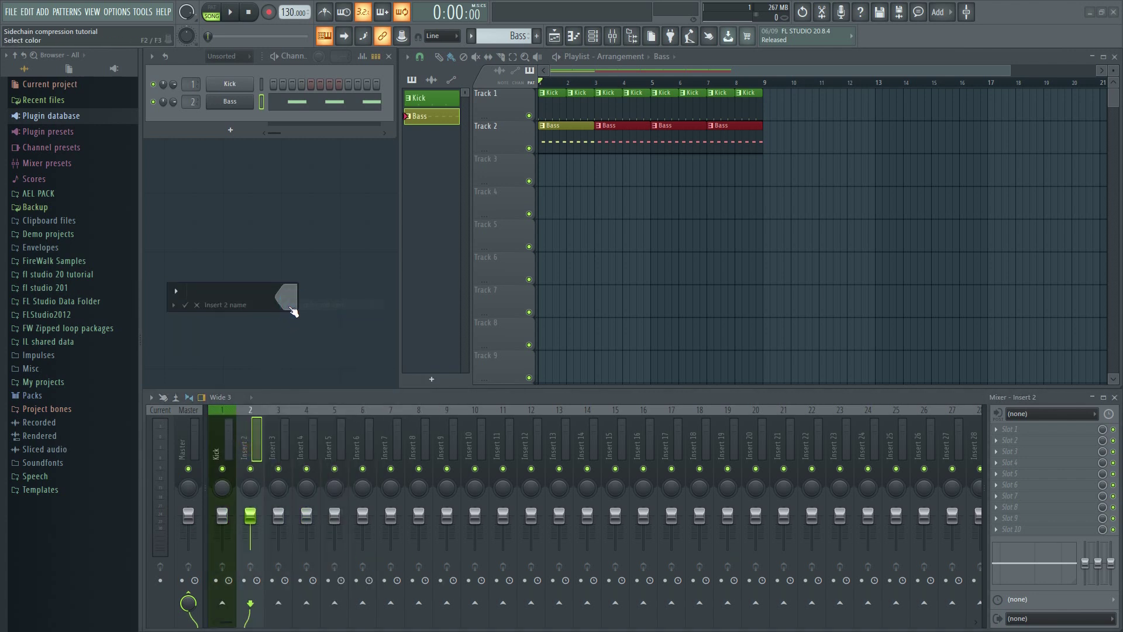
click(292, 310)
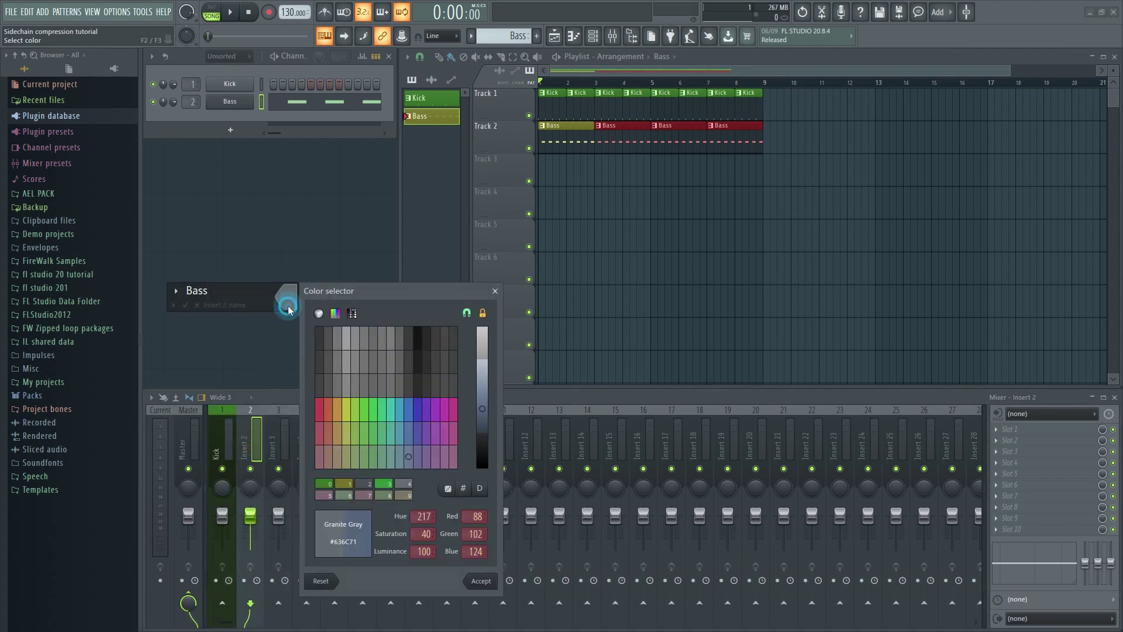
click(349, 412)
click(479, 585)
key(Return)
click(279, 462)
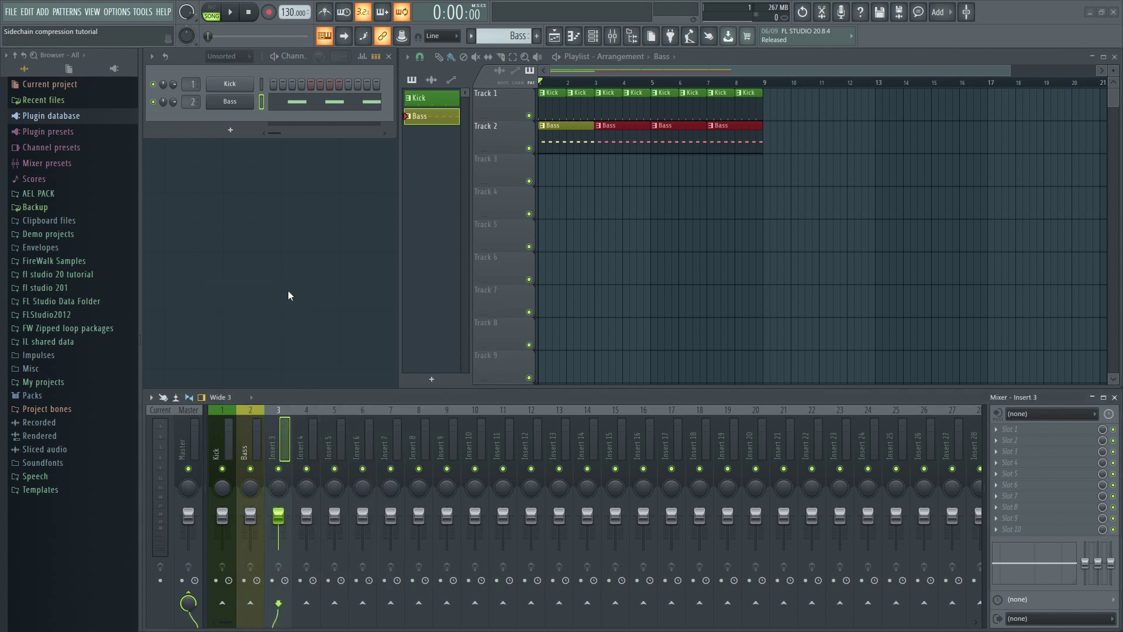
- Colour the Kick channel green in the channel rack
right_click(251, 83)
click(283, 108)
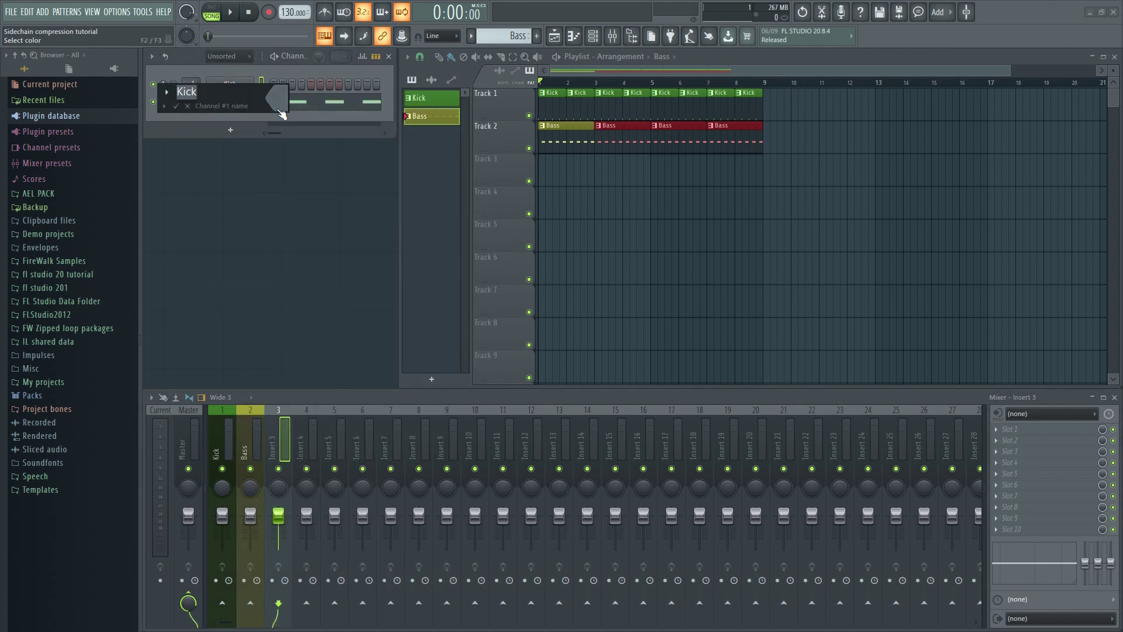
click(276, 100)
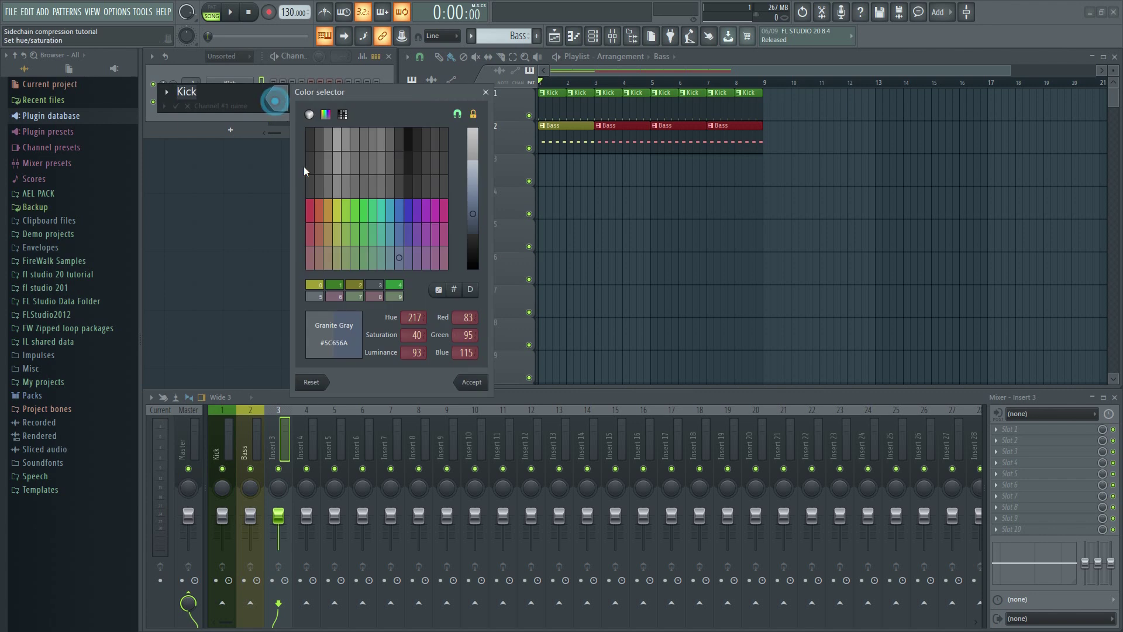
click(326, 281)
click(463, 380)
click(303, 207)
- Colour the Bass channel yellow in the channel rack
right_click(237, 103)
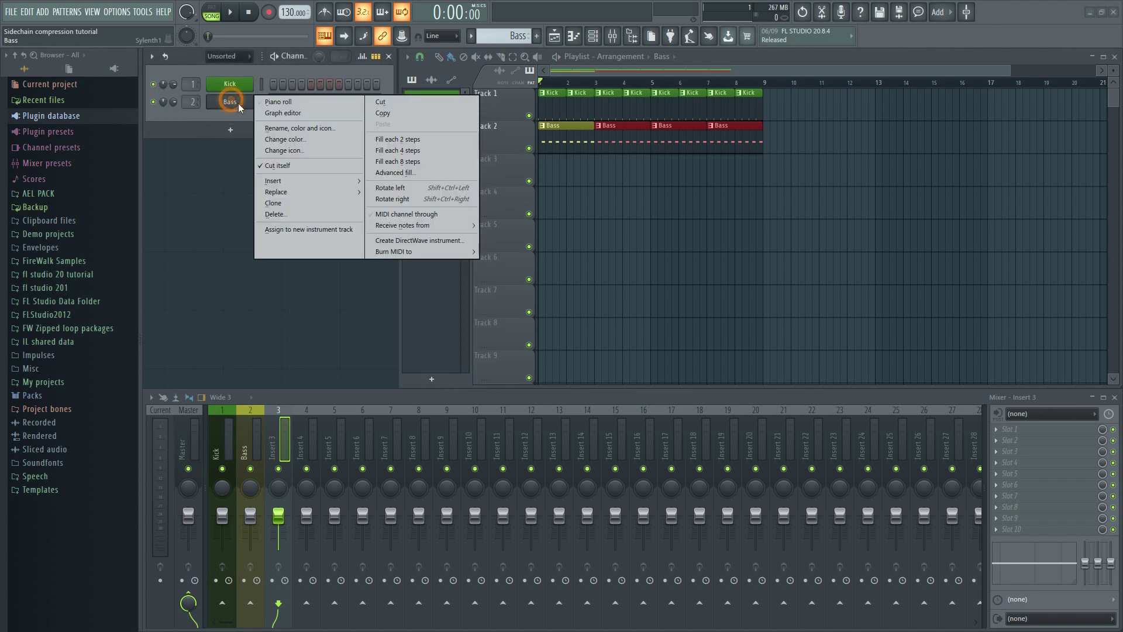
click(315, 130)
click(321, 123)
click(369, 244)
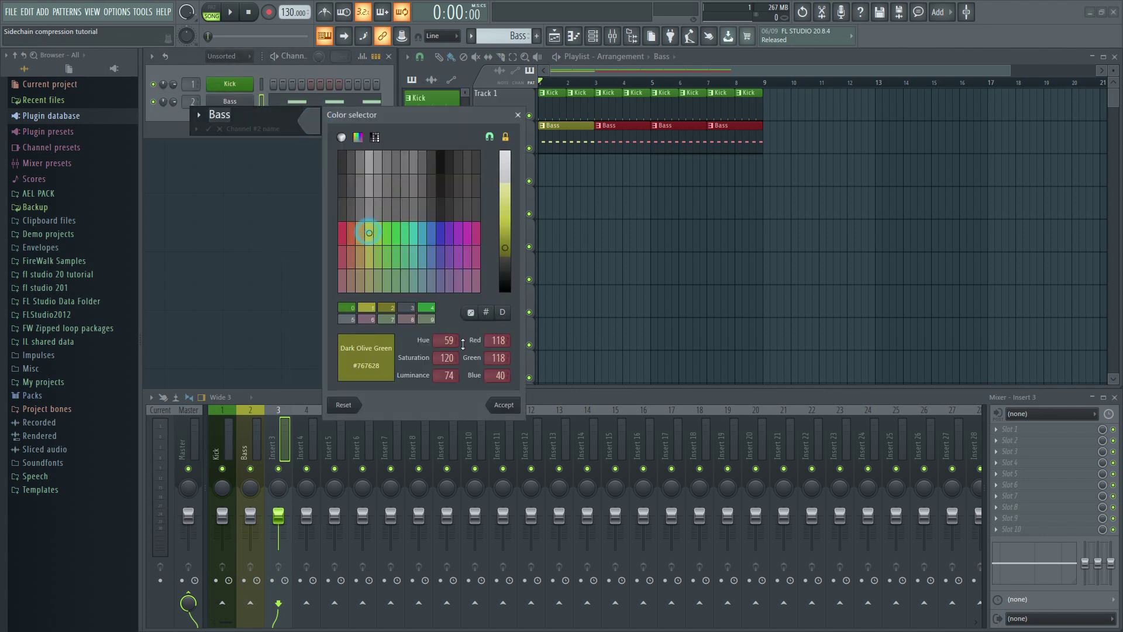
click(463, 380)
click(328, 280)
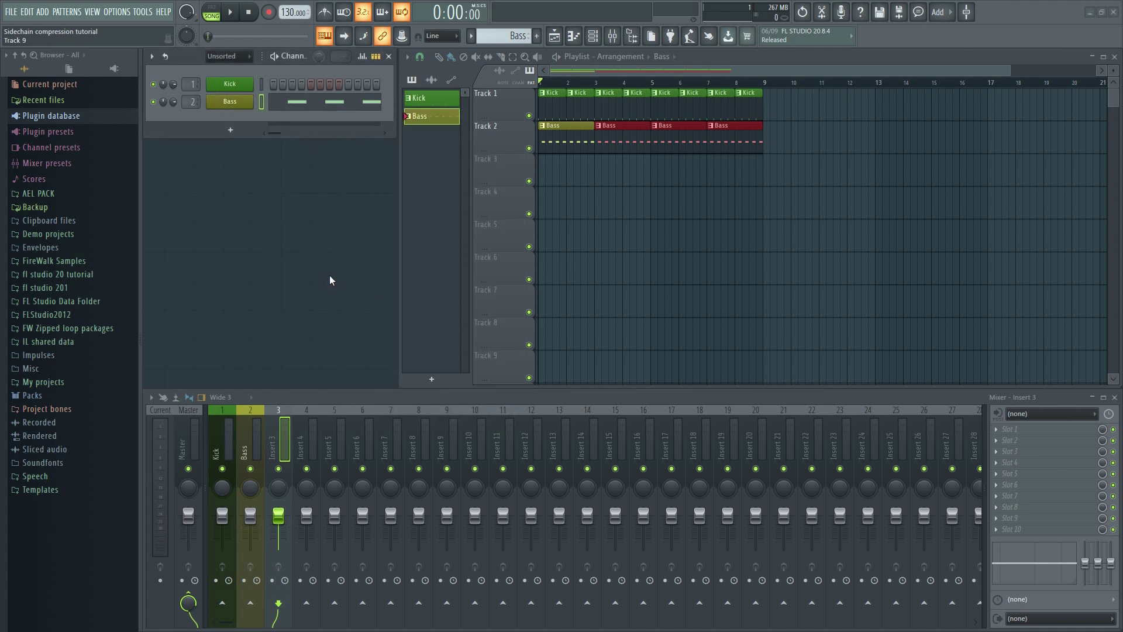
- Auto-name playlist Track 1 as Kick and Track 2 as Bass from their clips
right_click(507, 103)
click(535, 126)
right_click(508, 123)
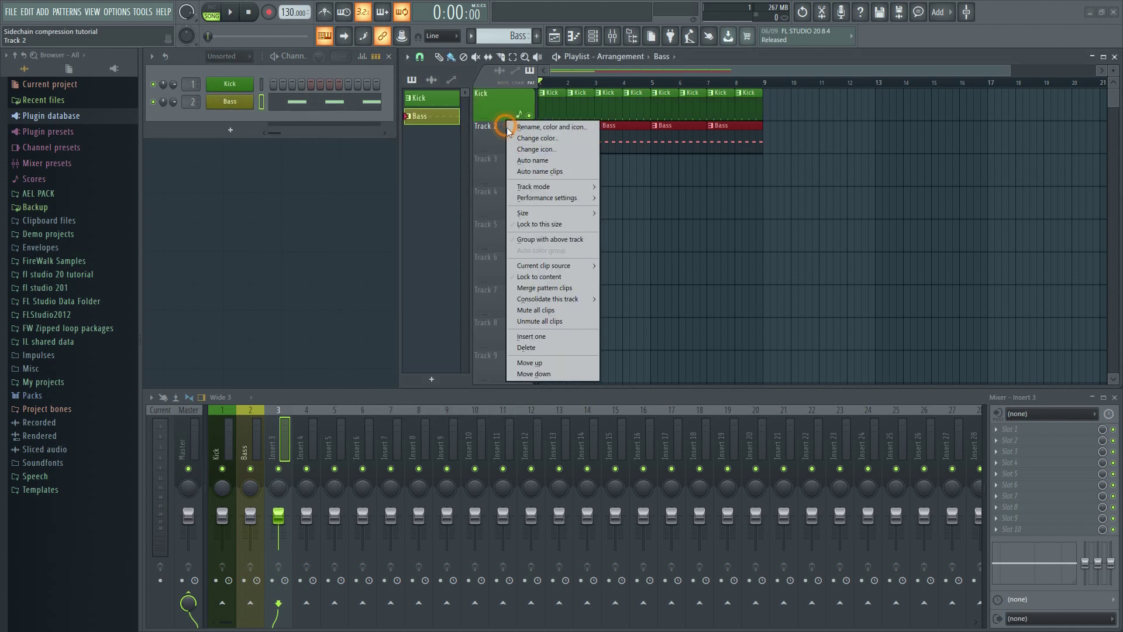
click(549, 159)
- Play the song briefly, stop, and deselect the Bass clips
key(space)
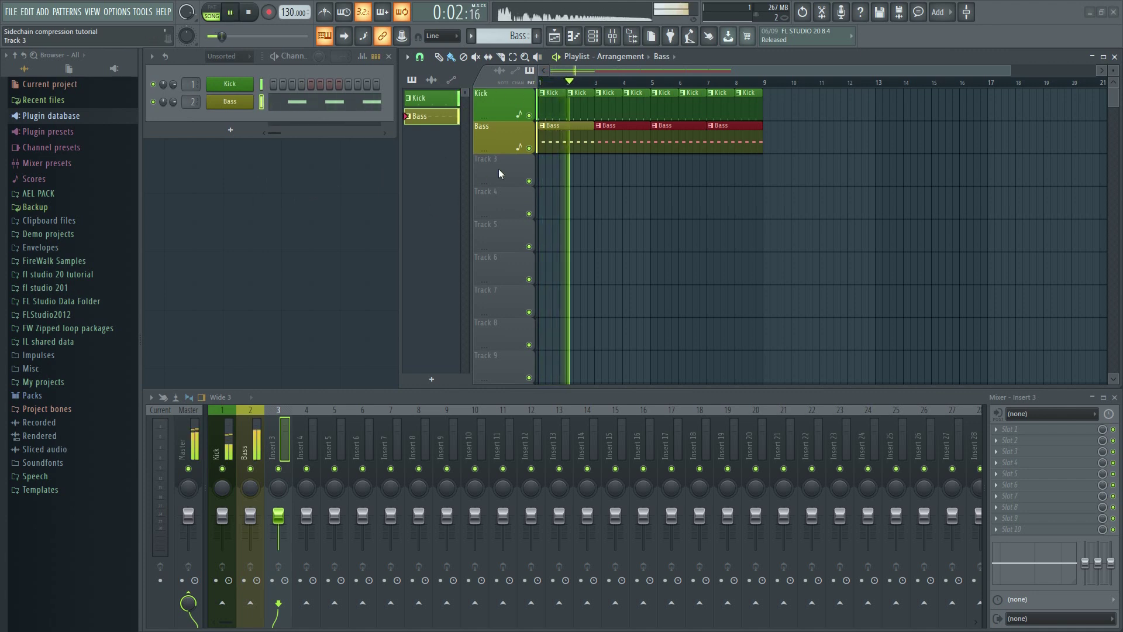
key(space)
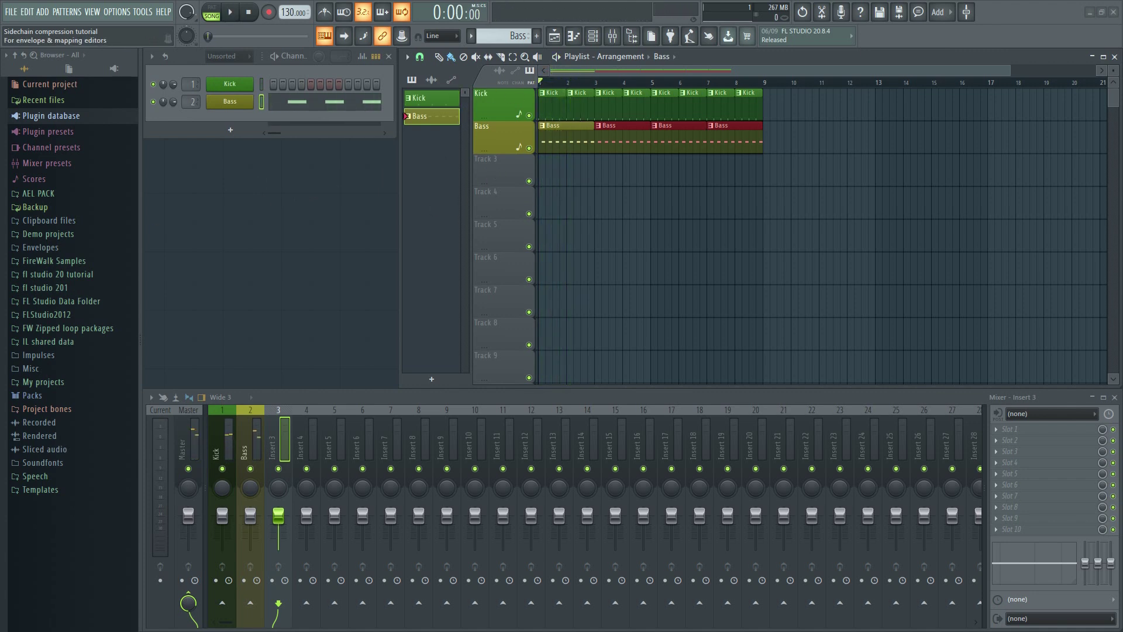
key(ctrl+d)
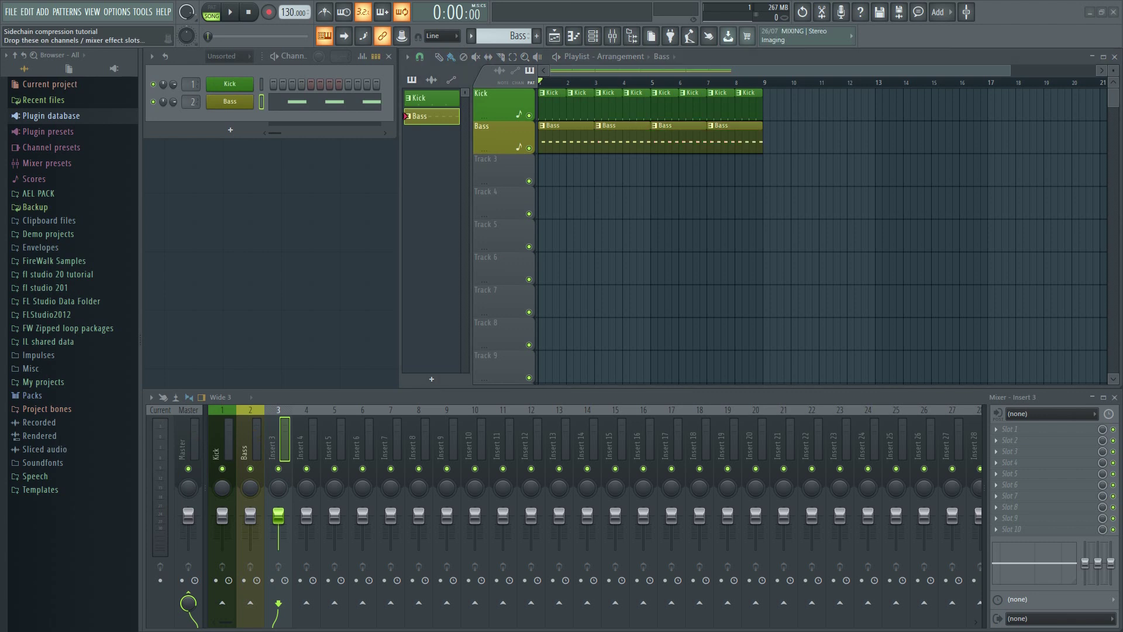
- Clone the Kick channel and rename the copy Sidechain trigger, coloured red
right_click(237, 85)
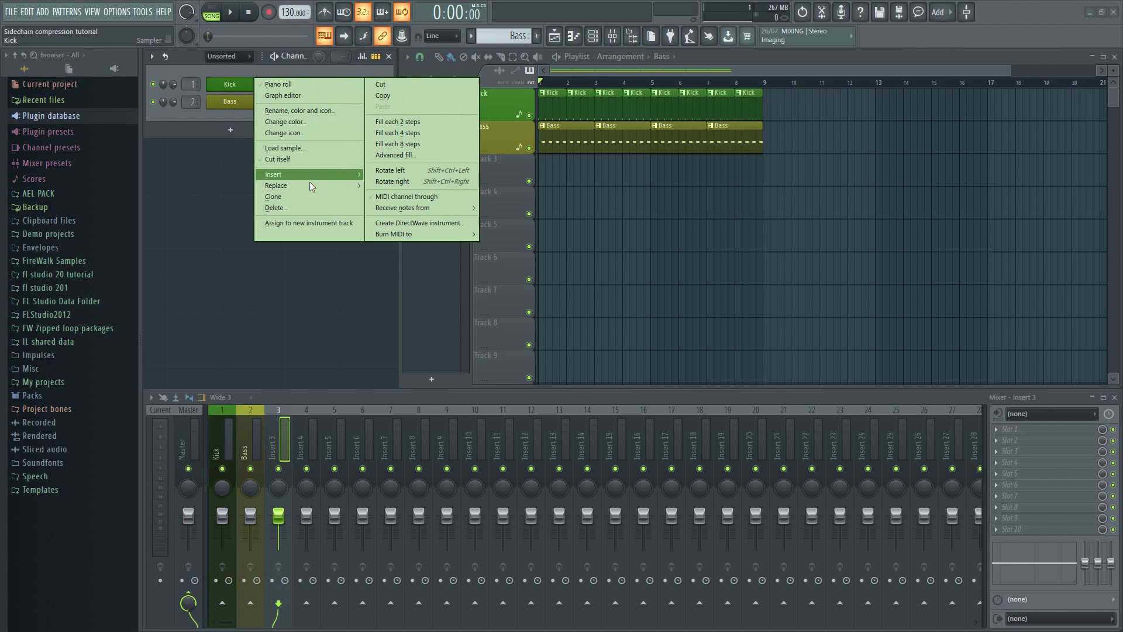
click(311, 197)
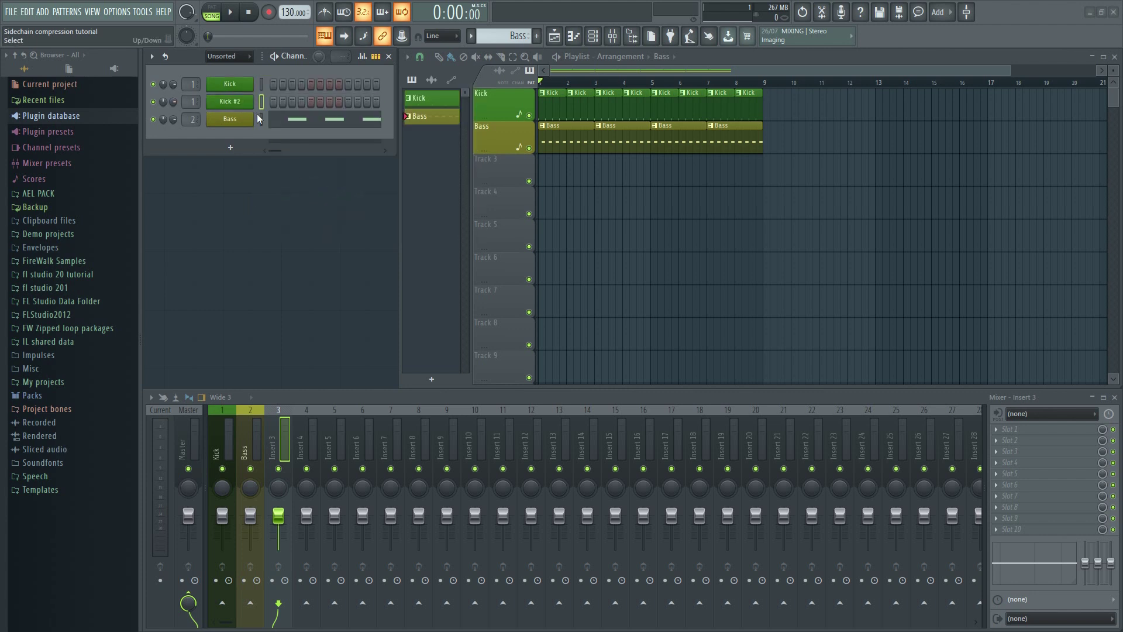
right_click(246, 103)
click(271, 128)
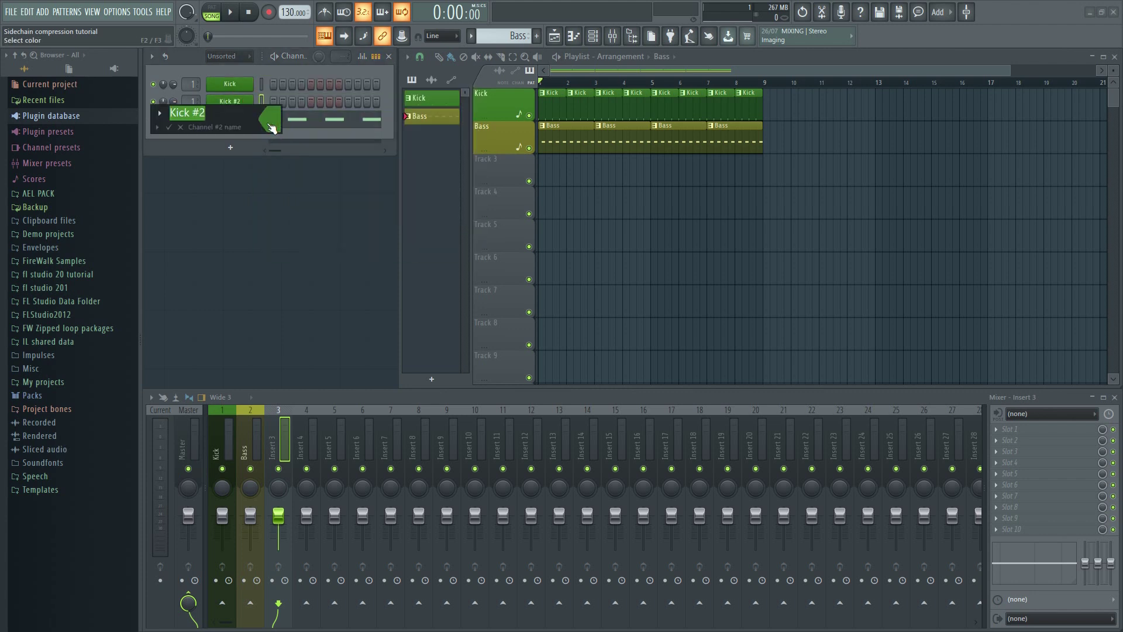
text(Sidechain trigger)
click(274, 124)
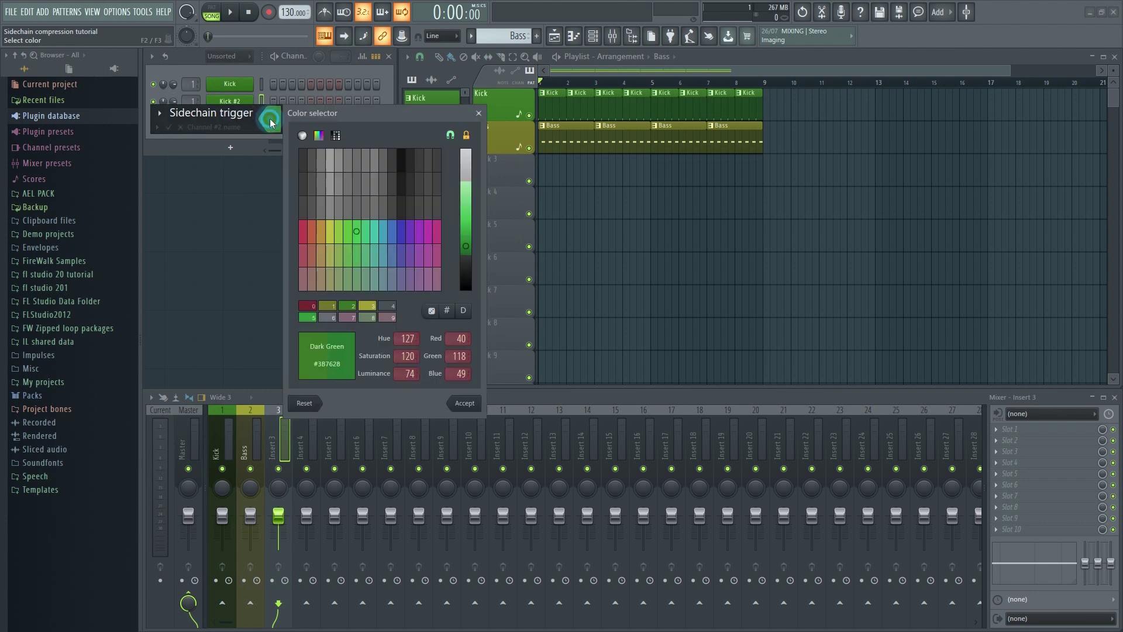
click(306, 237)
click(465, 403)
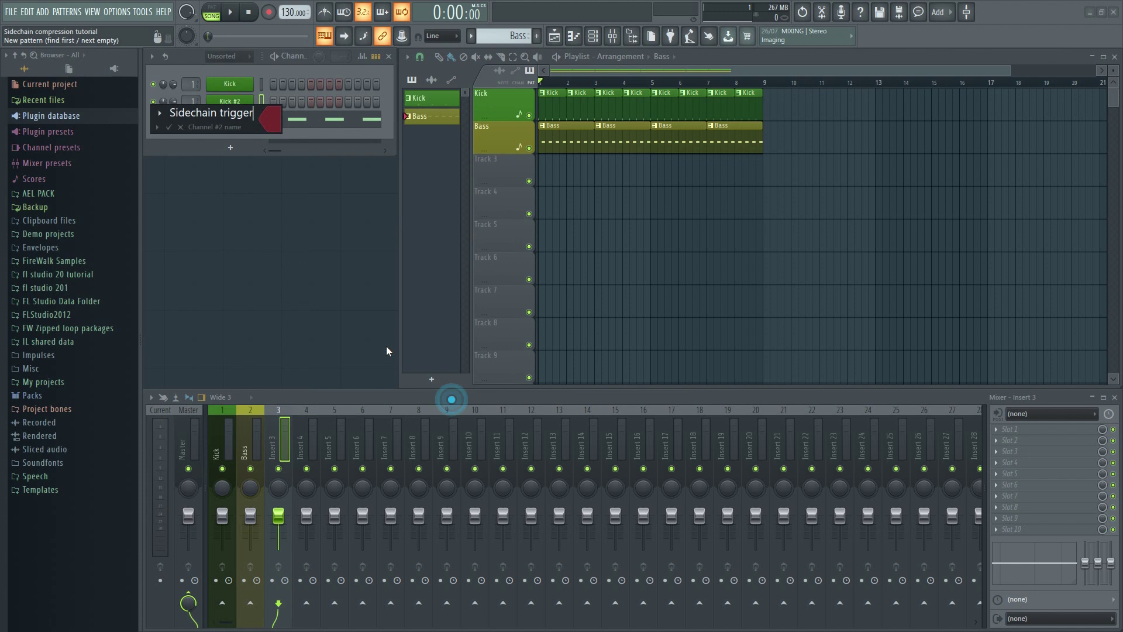
key(Return)
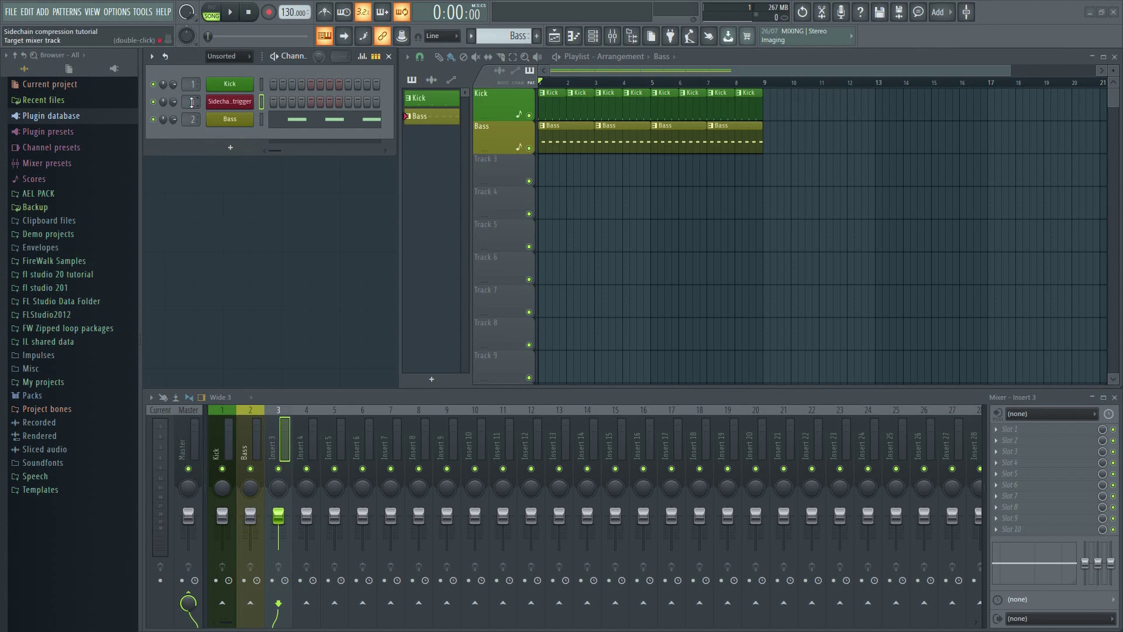
- Route the trigger channel to Insert 3, naming it Sidechain trigger in red
drag(192, 101, 192, 93)
right_click(281, 438)
click(311, 305)
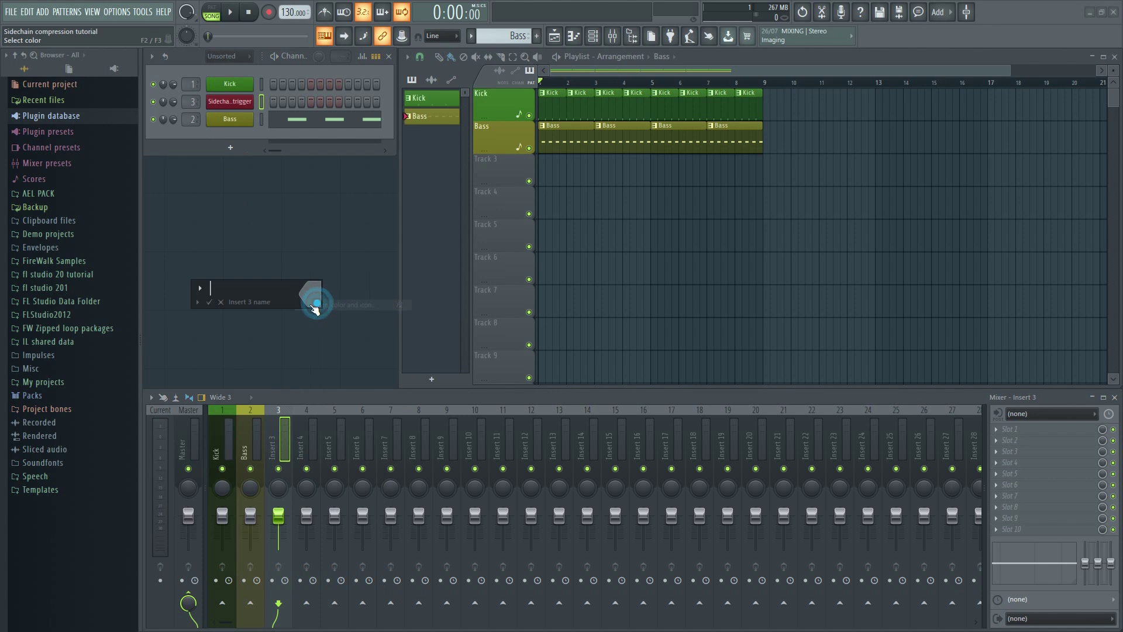
text(Sidechain trigg)
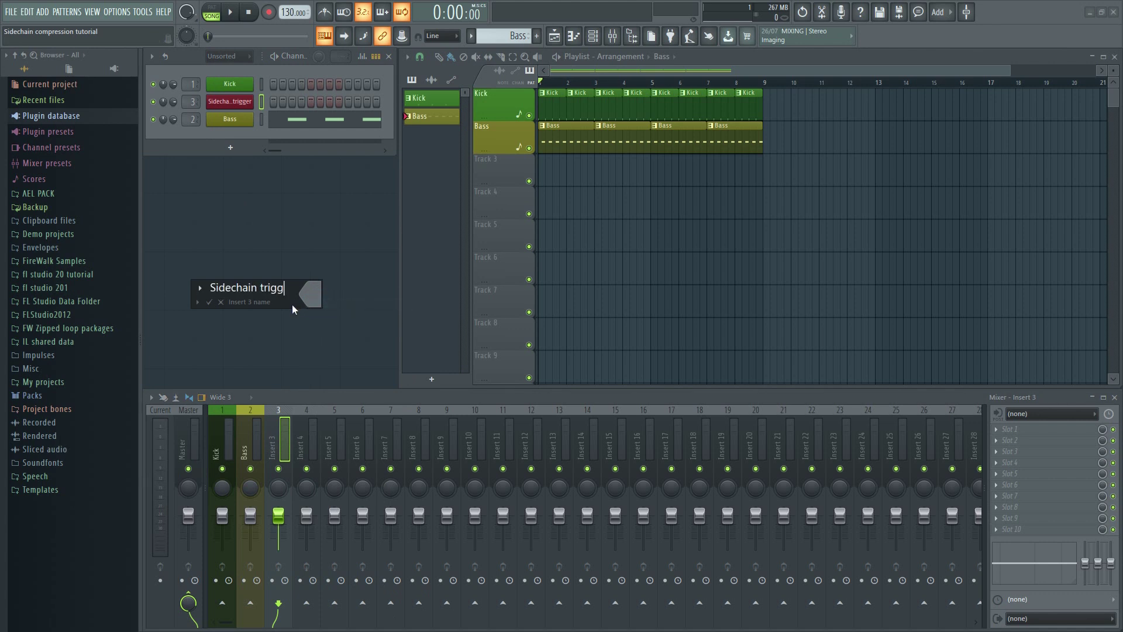
text(er)
click(309, 293)
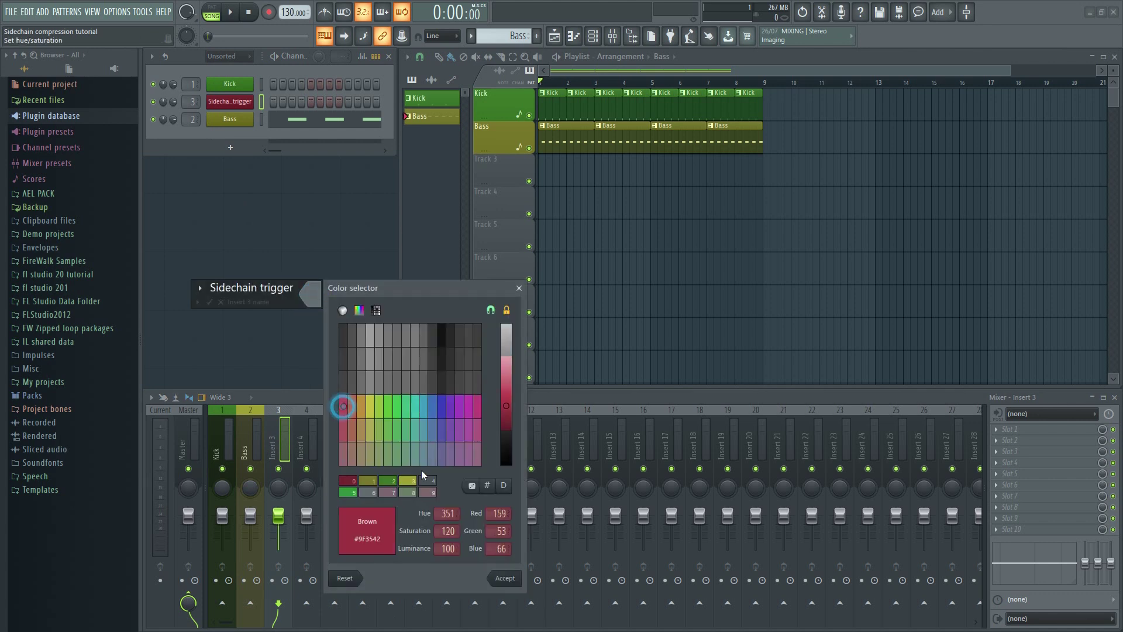
click(505, 578)
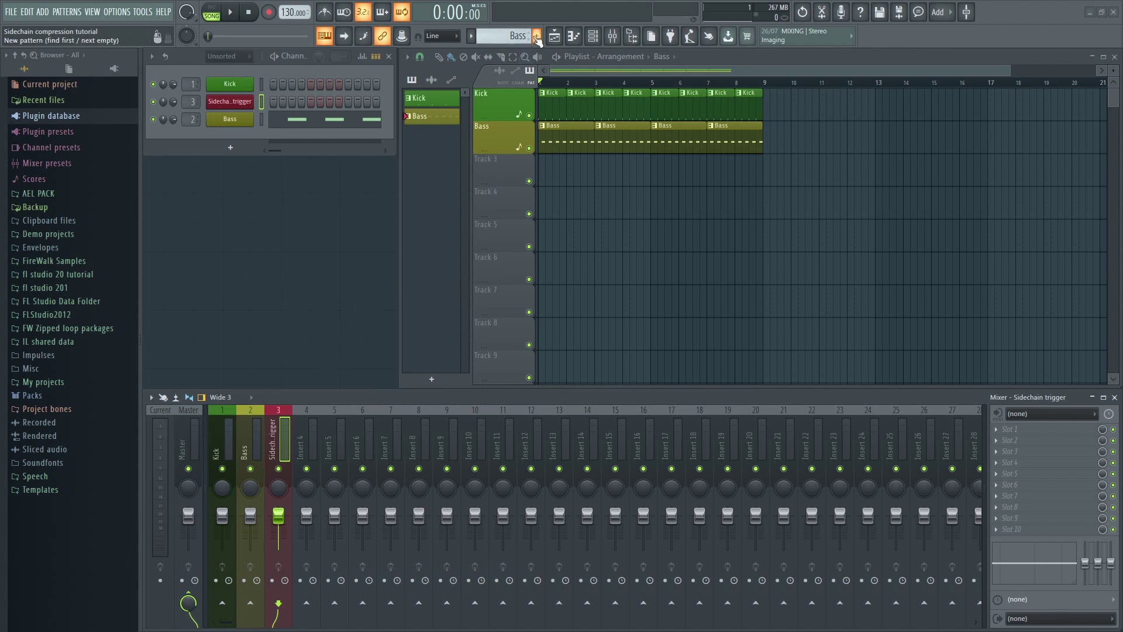
- Create a red Sidechain trigger pattern and paint it along Track 3 through bar 9
click(534, 36)
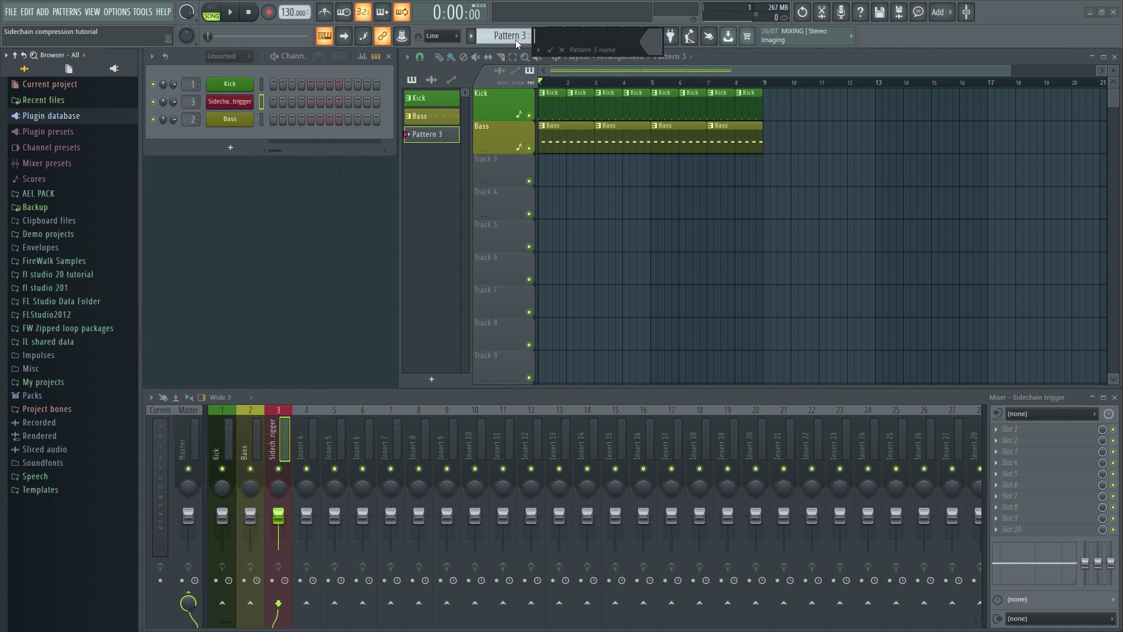
text(Sidechain trigger)
click(650, 40)
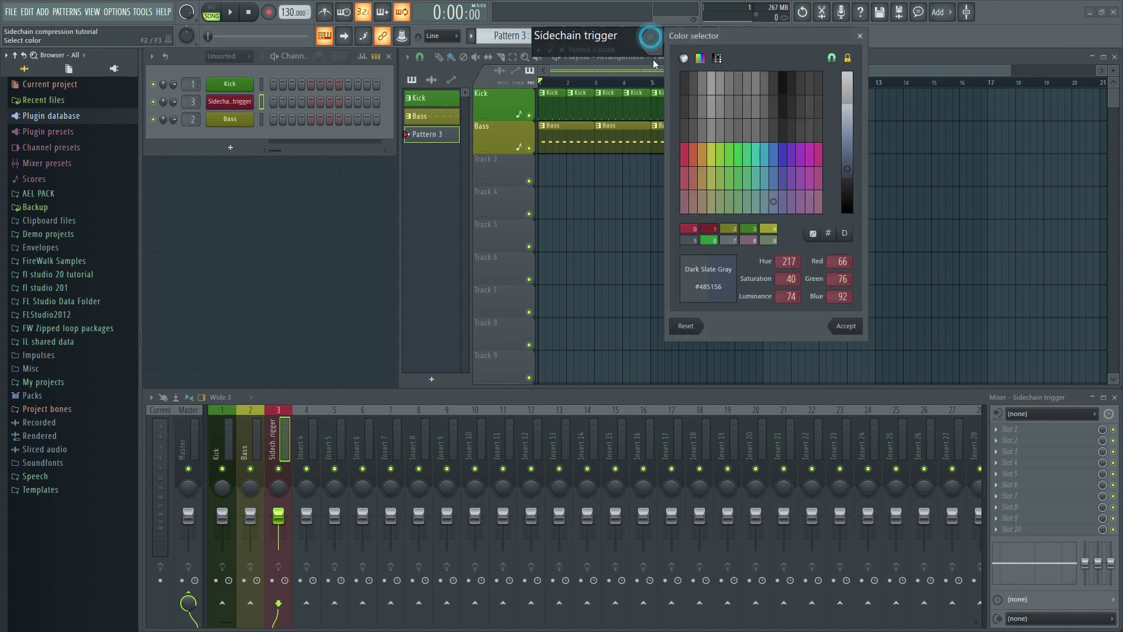
click(689, 155)
click(846, 326)
key(Return)
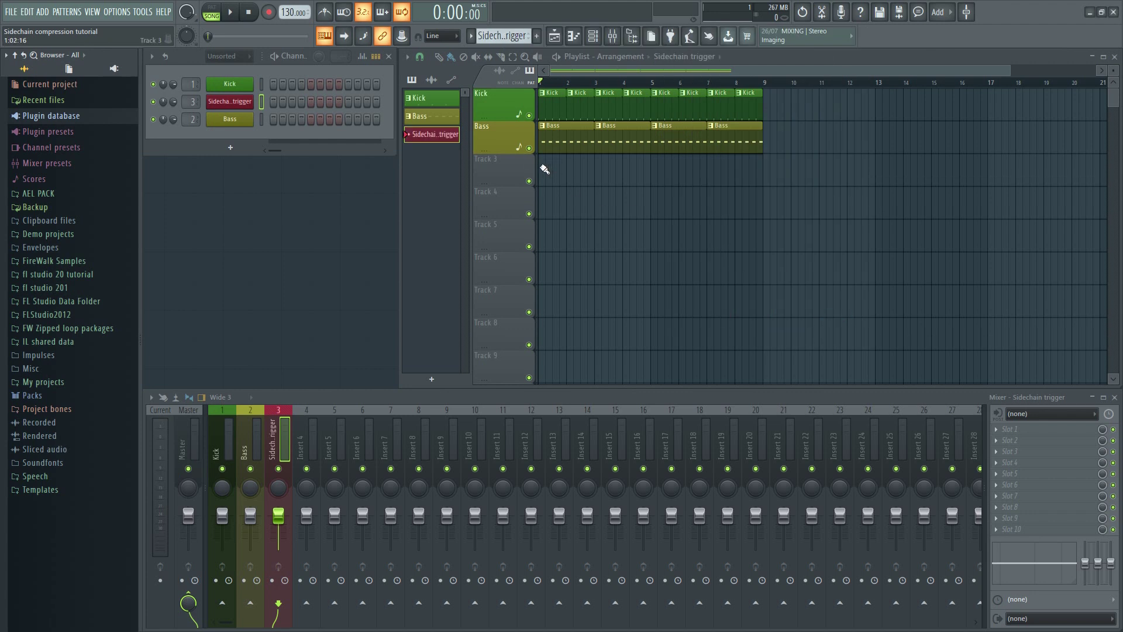
mouse_move(544, 169)
mouse_down()
mouse_move(737, 178)
mouse_move(724, 167)
mouse_up()
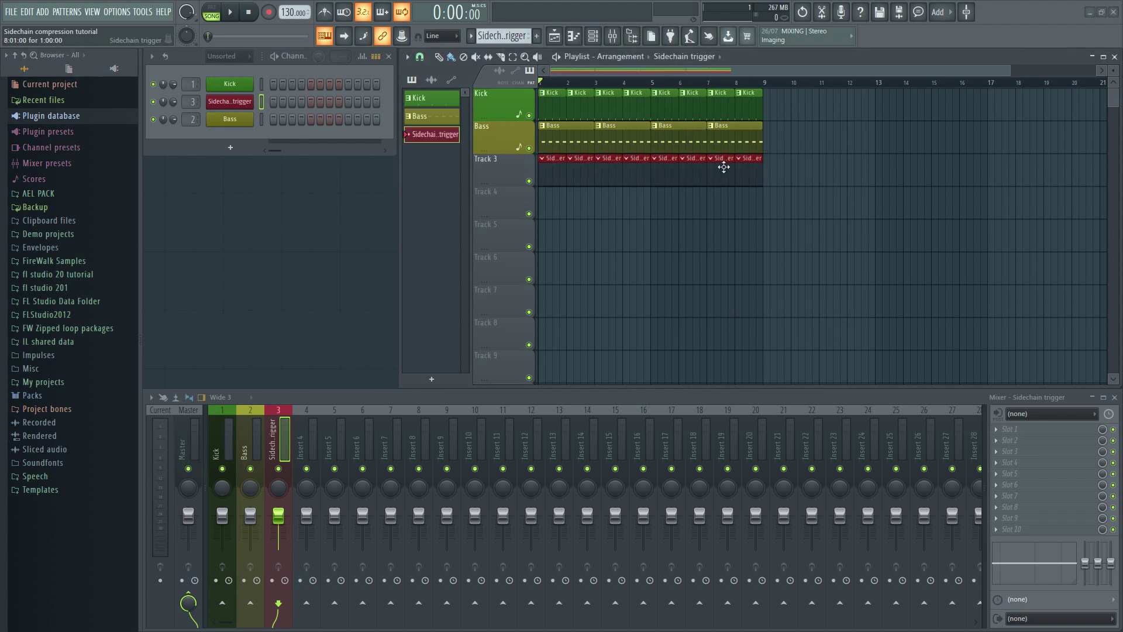
- Fill the Sidechain trigger channel with a hit every 4 steps and preview it
right_click(244, 106)
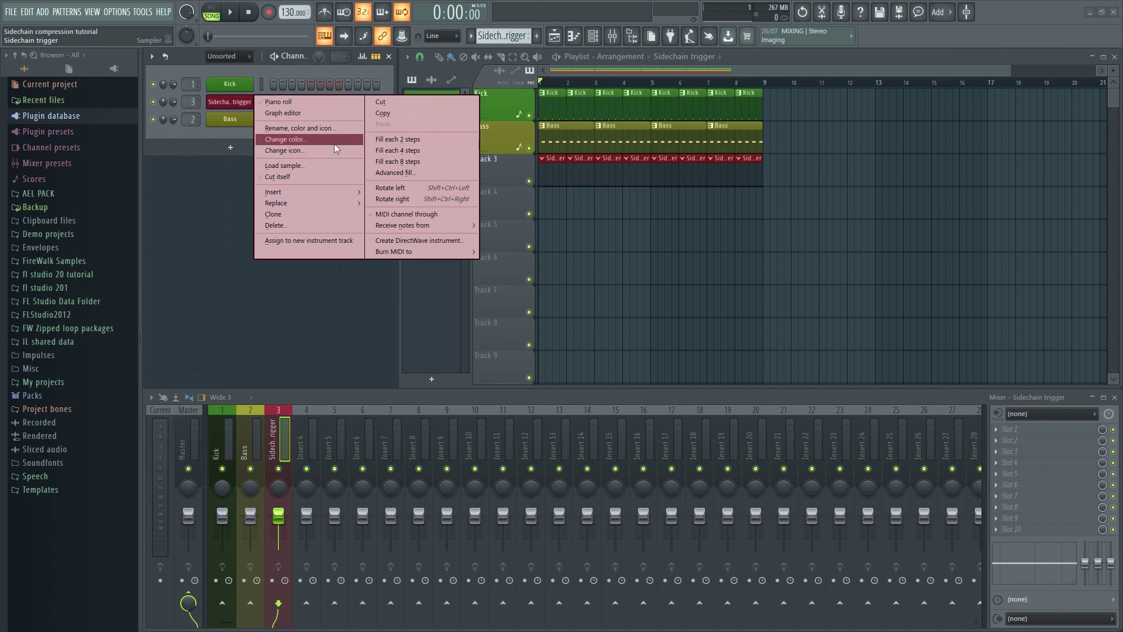
click(419, 152)
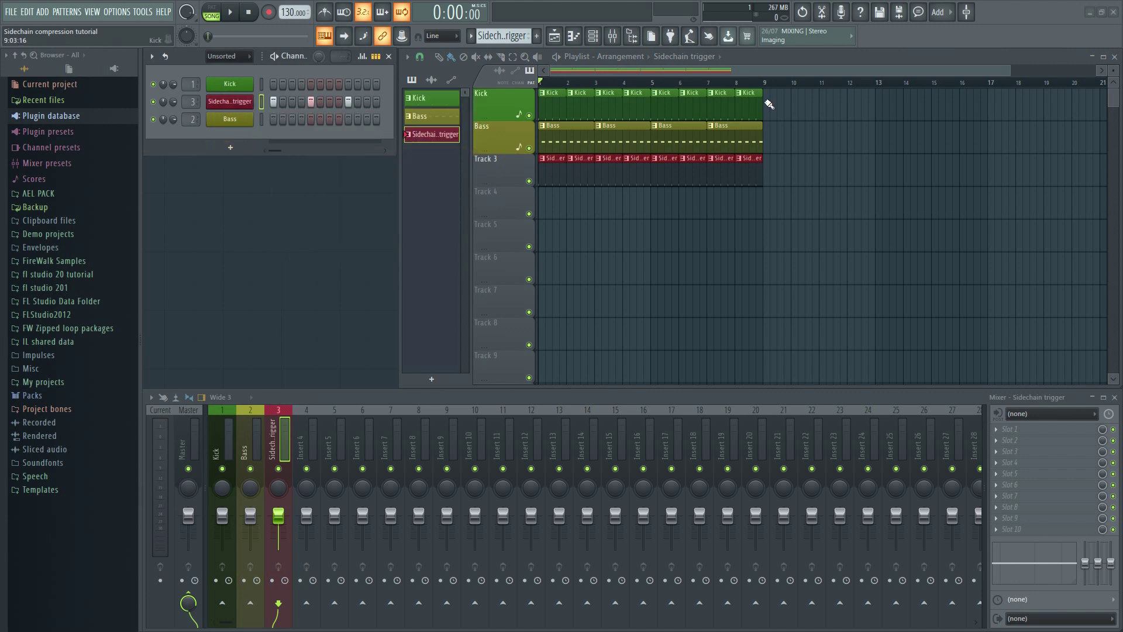
key(space)
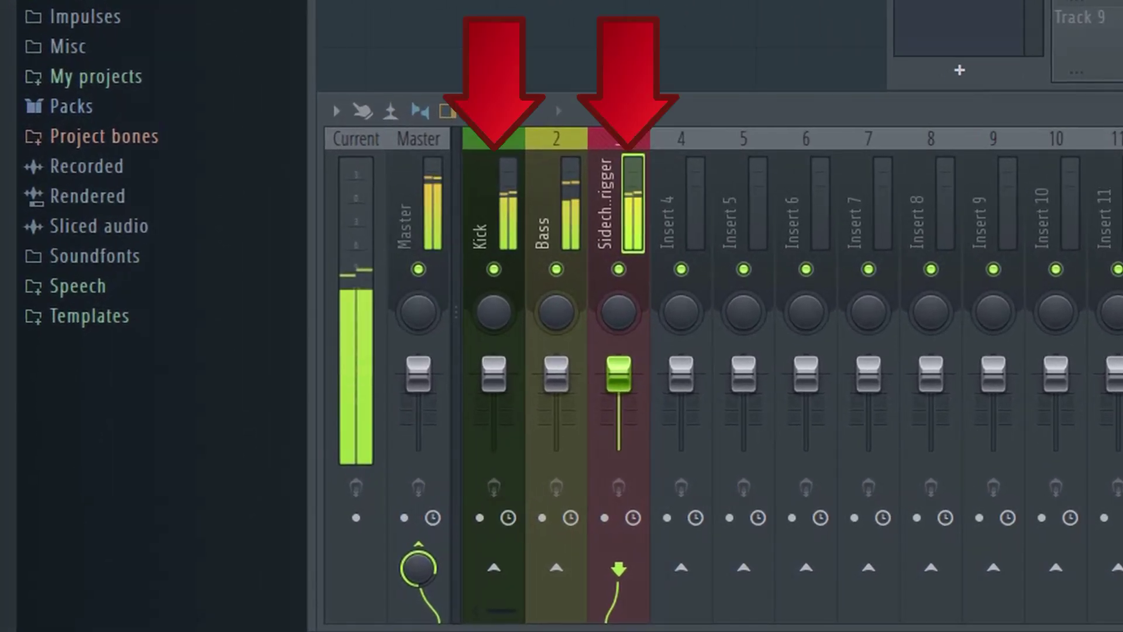
key(space)
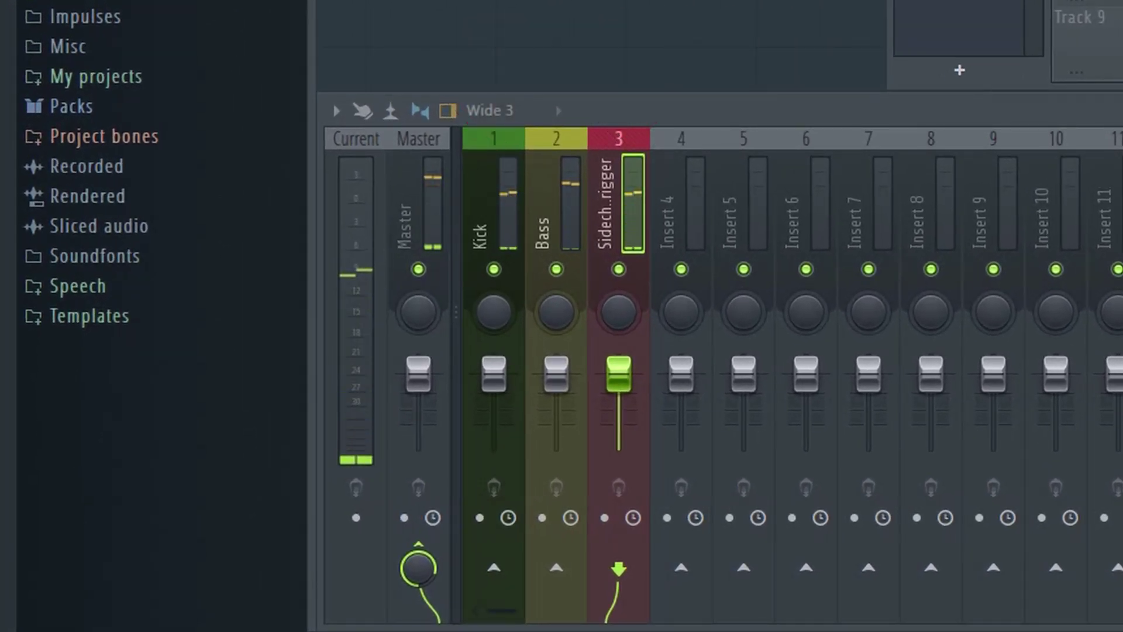
- Unroute the Sidechain trigger mixer track from the Master
click(619, 181)
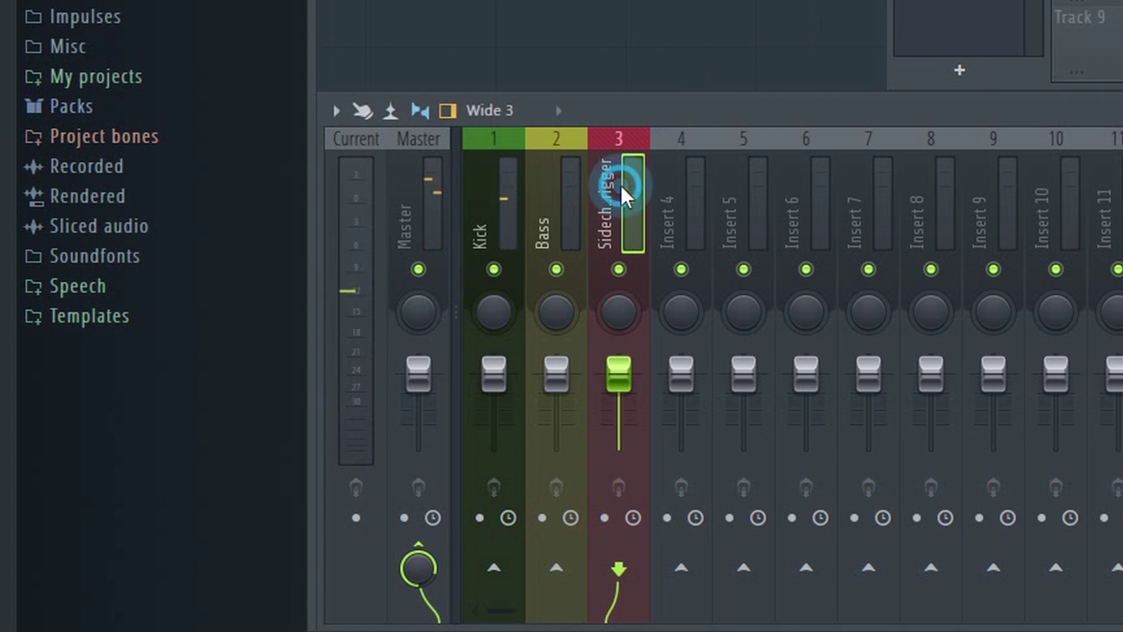
click(416, 549)
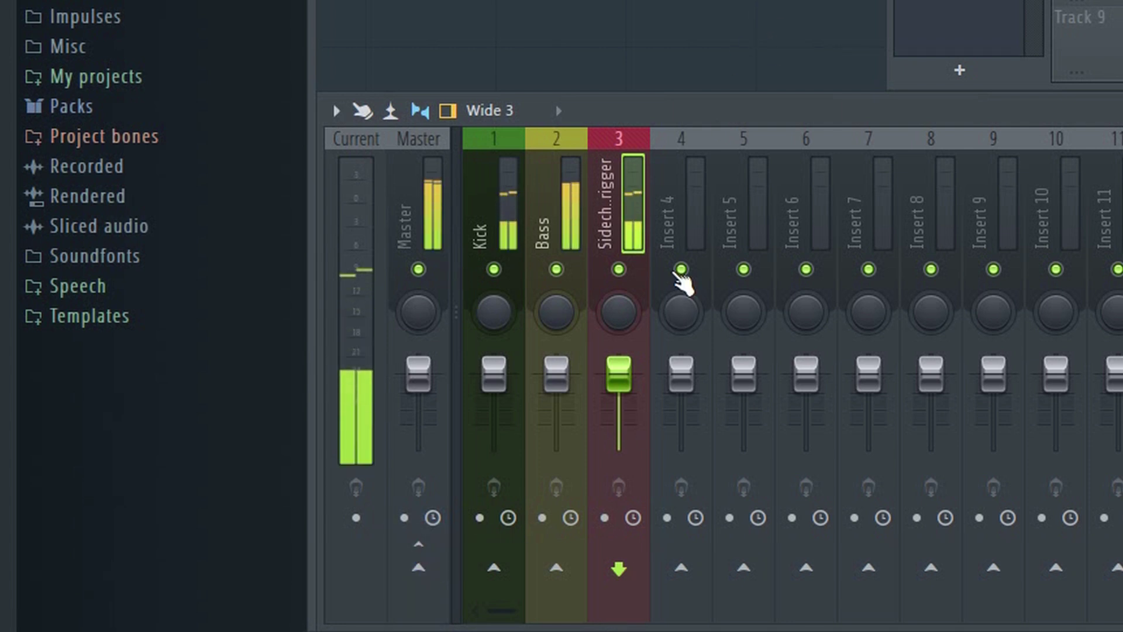
mouse_move(622, 378)
mouse_down()
mouse_move(616, 446)
mouse_move(616, 377)
mouse_up()
- Use 'Sidechain to this track' on Bass to feed it from the trigger track
right_click(616, 375)
click(694, 229)
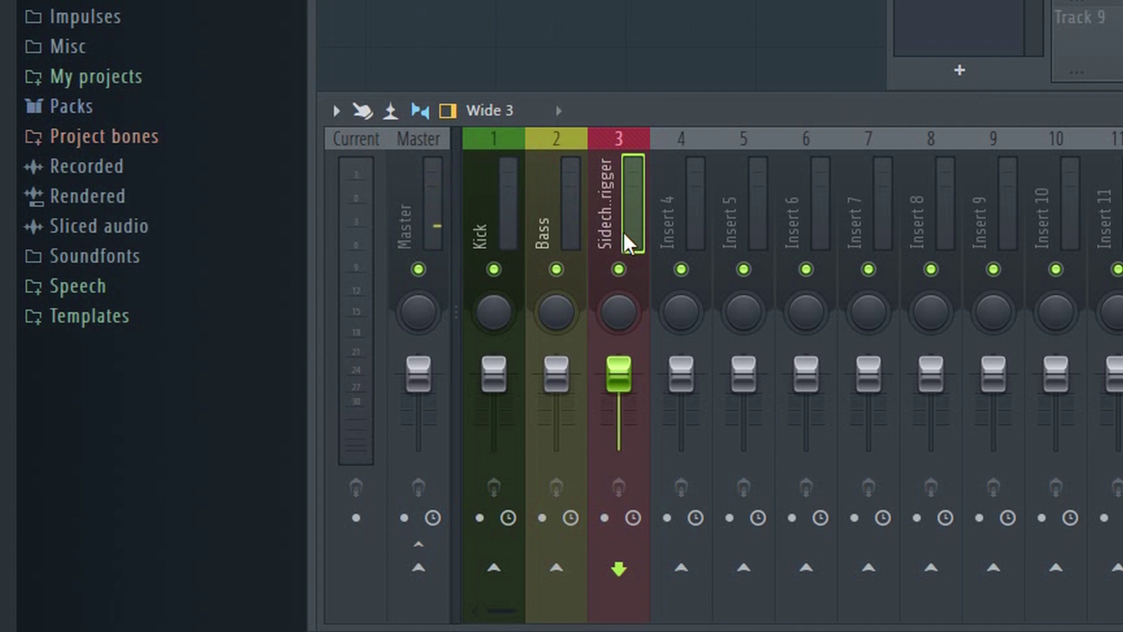
right_click(554, 566)
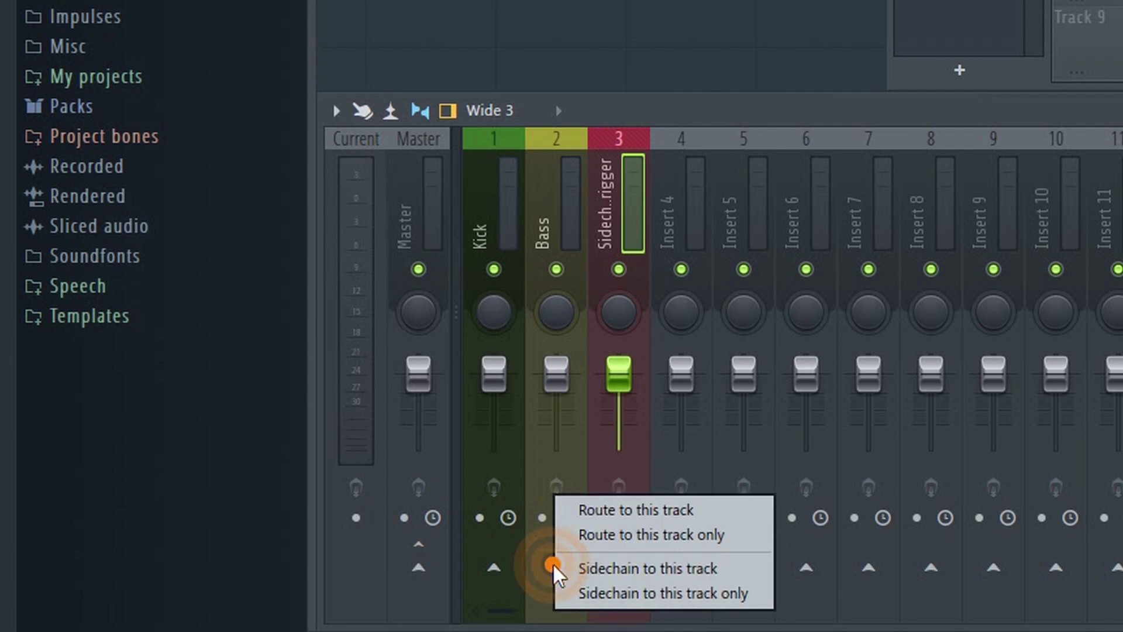
click(644, 562)
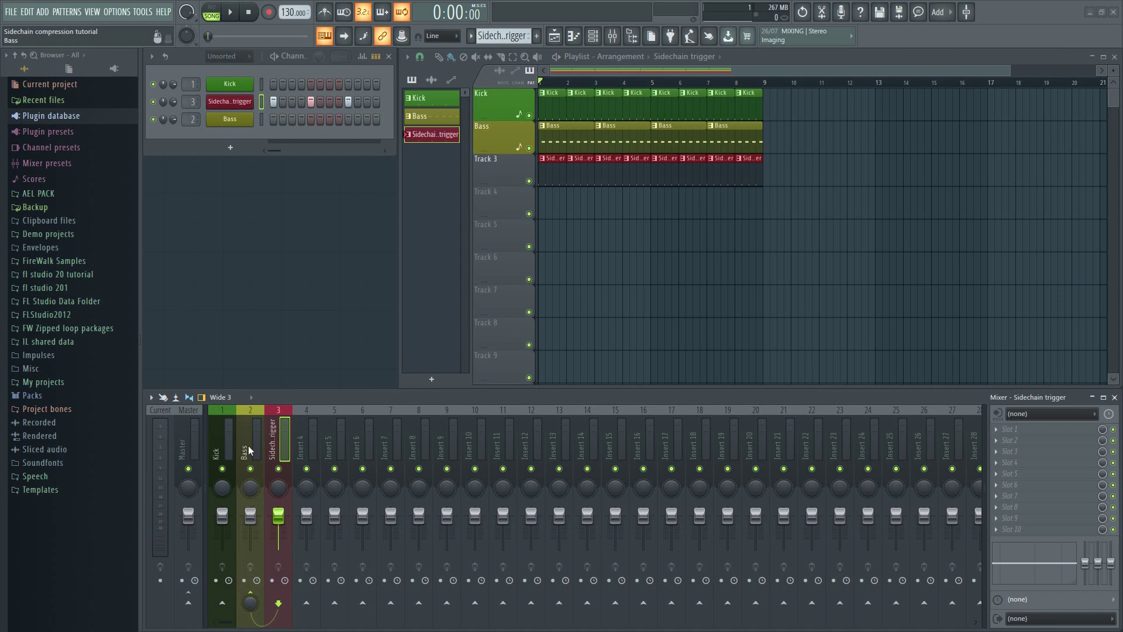
- Load Fruity Limiter into the Bass mixer track's first effect slot and move its window aside
click(248, 447)
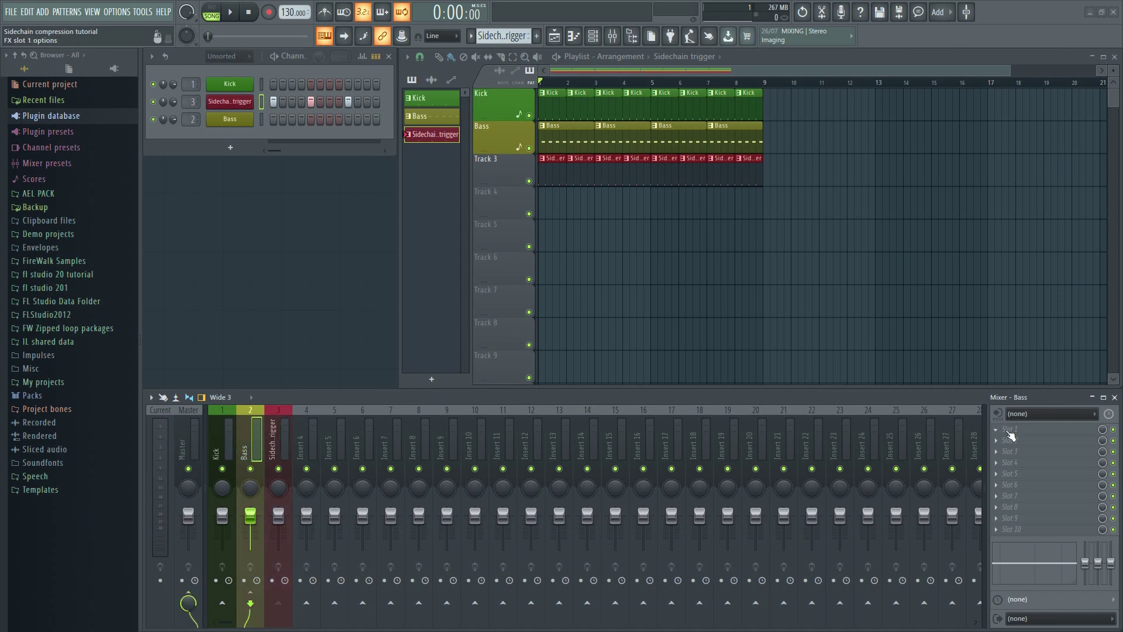
click(1005, 432)
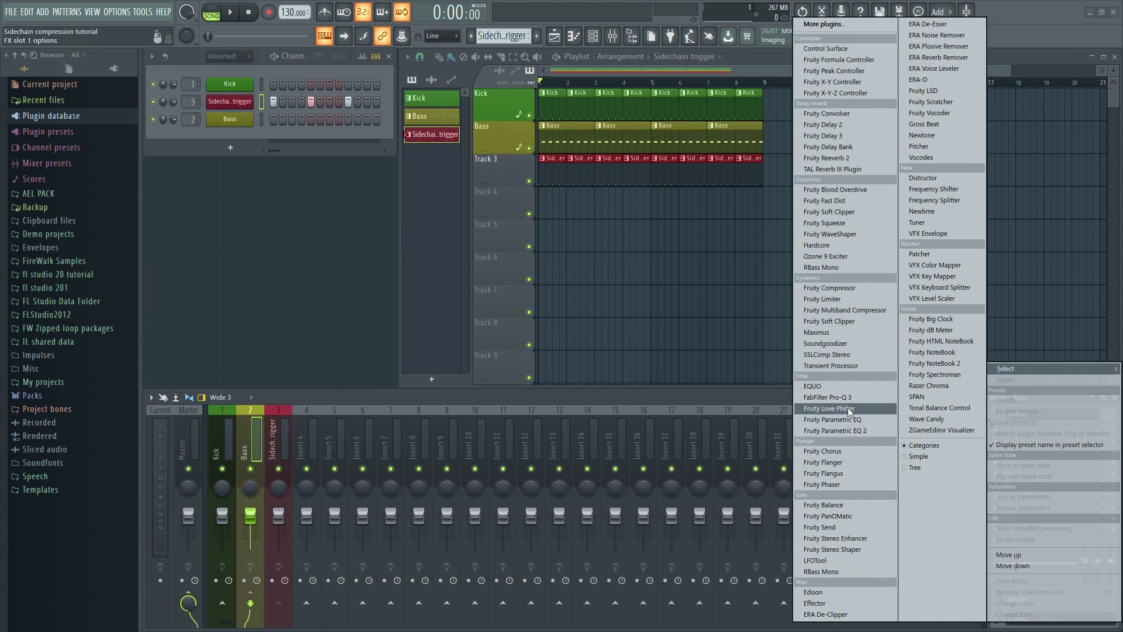
click(830, 299)
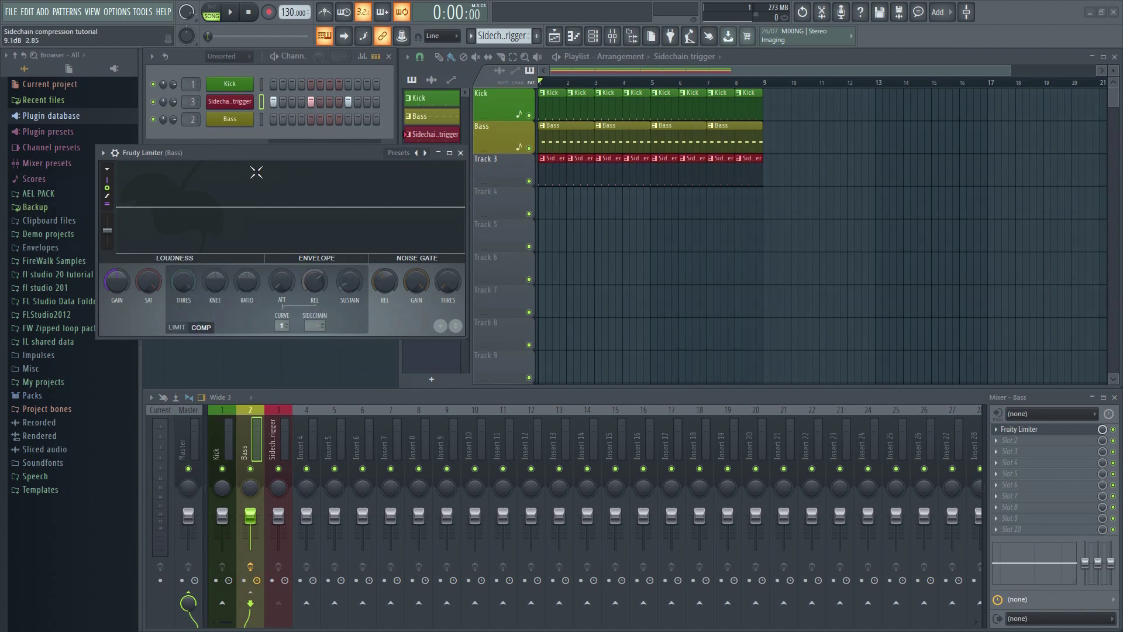
drag(258, 150, 544, 196)
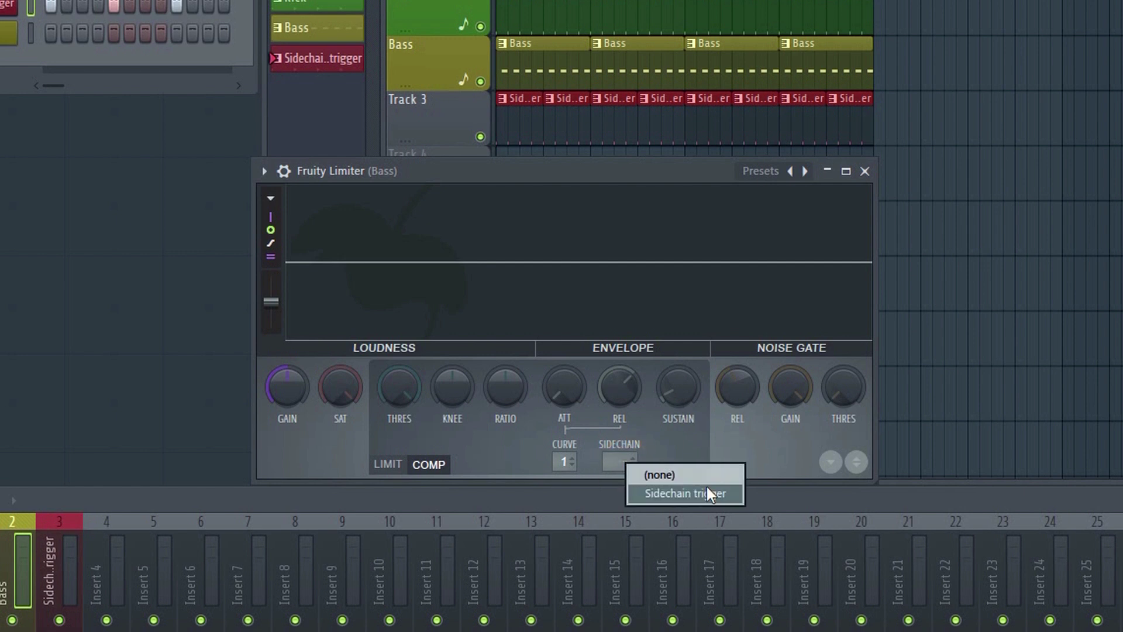
- Key the Bass limiter from Sidechain trigger, with higher ratio, lower threshold, shorter attack and softer knee
click(704, 490)
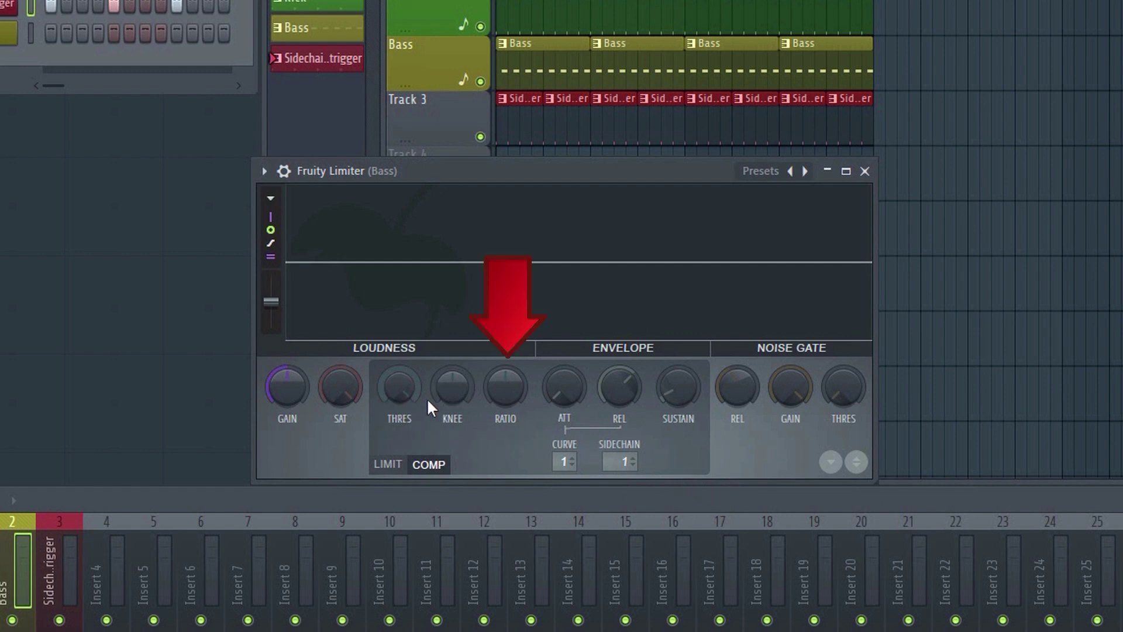
drag(508, 389, 508, 369)
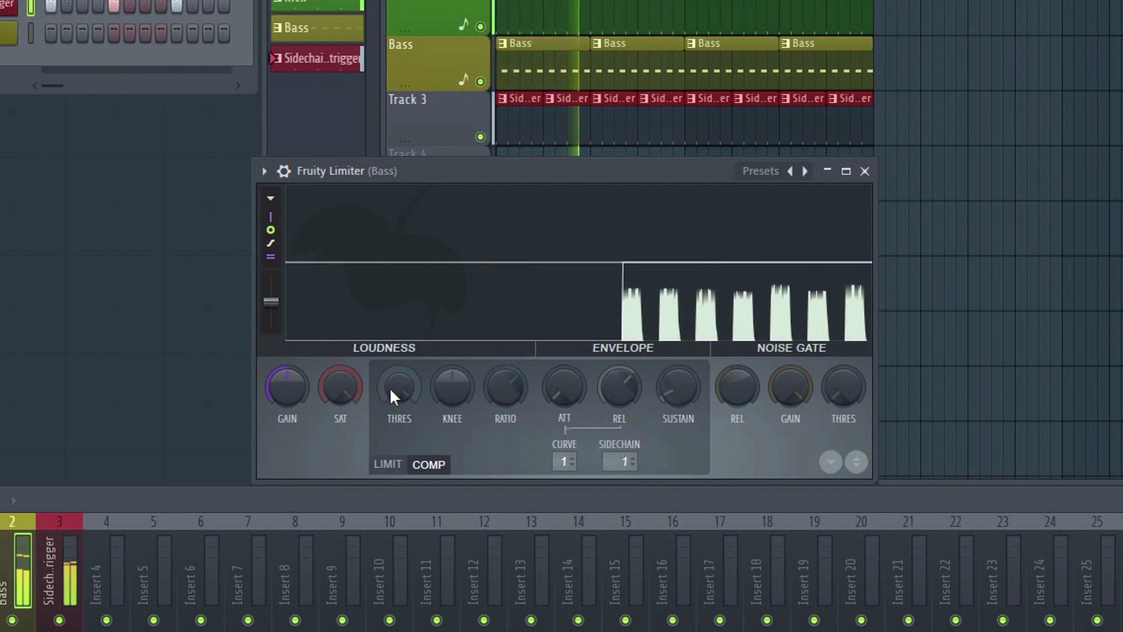
mouse_move(398, 387)
mouse_down()
mouse_move(398, 360)
mouse_move(398, 380)
mouse_up()
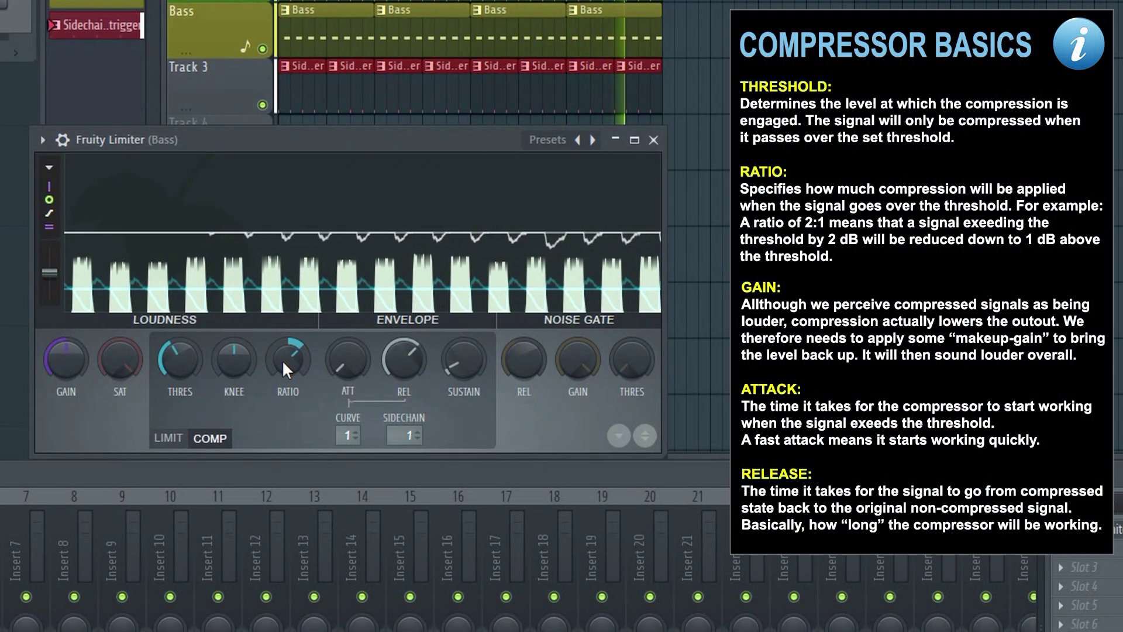
drag(348, 358, 349, 374)
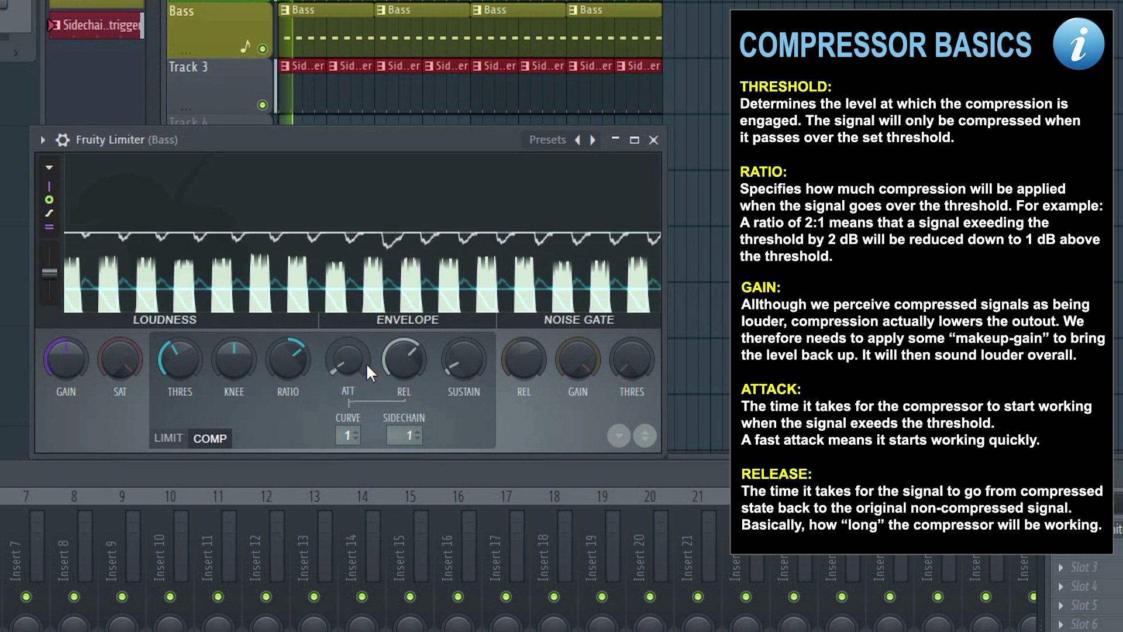
mouse_move(182, 357)
mouse_down()
mouse_move(182, 380)
mouse_move(180, 358)
mouse_up()
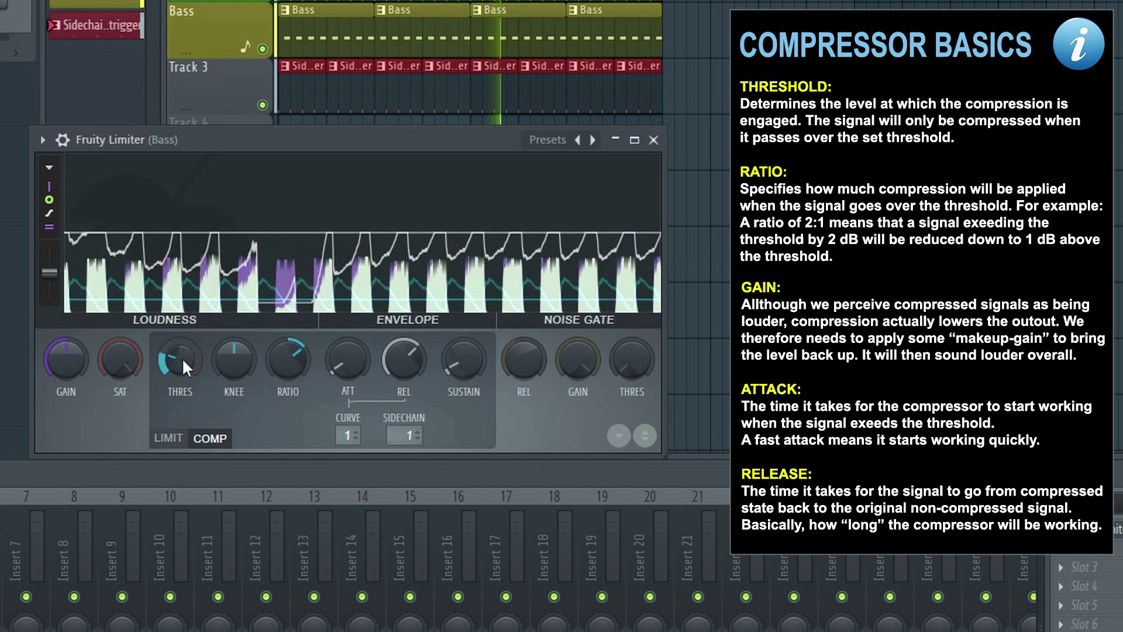
drag(234, 358, 234, 350)
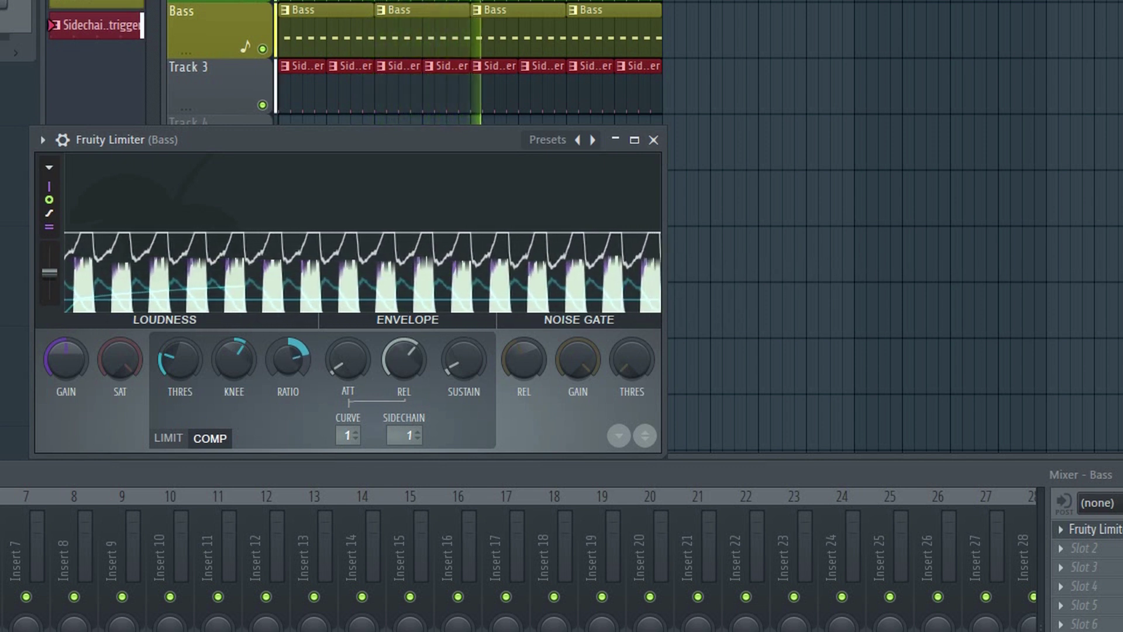
- Bypass the Bass limiter and re-enable it to compare the bass with and without ducking
click(184, 365)
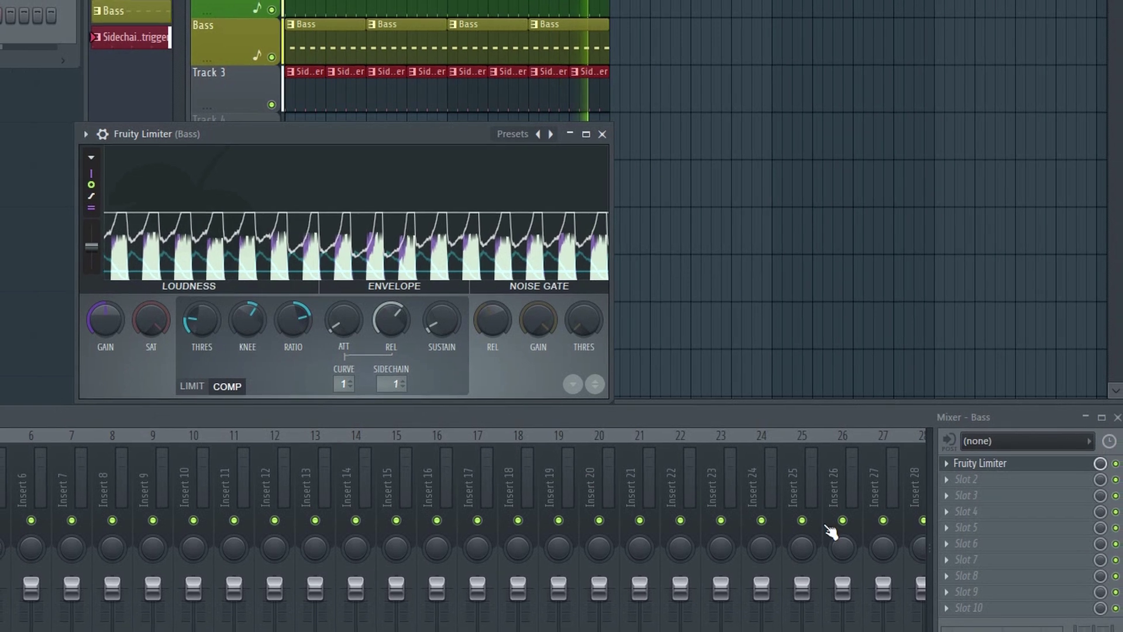
click(1111, 461)
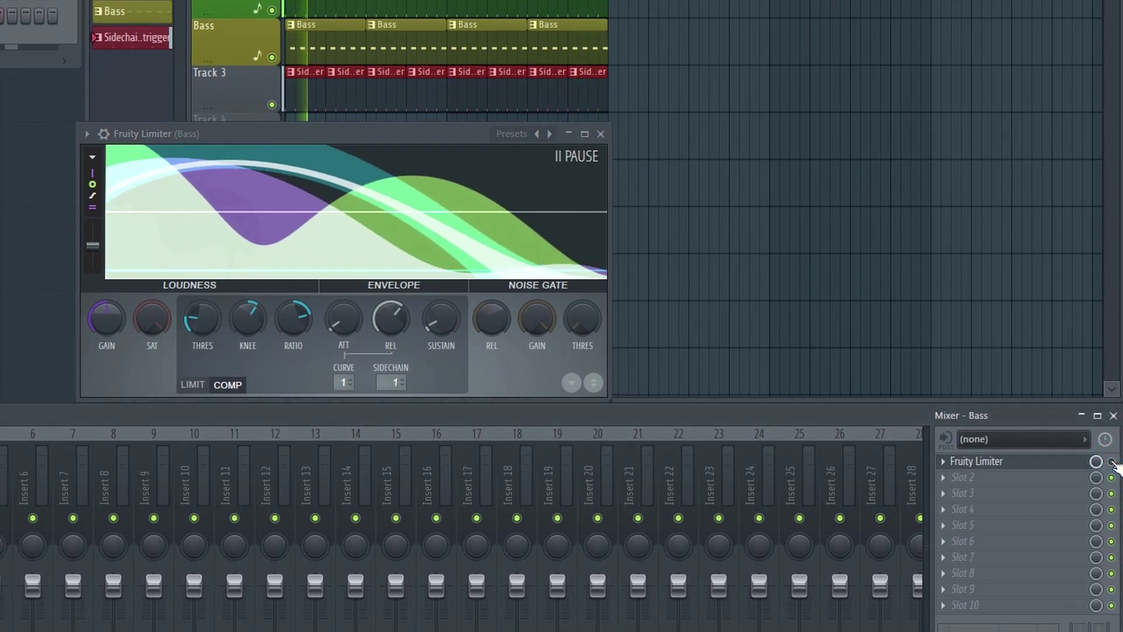
click(1112, 461)
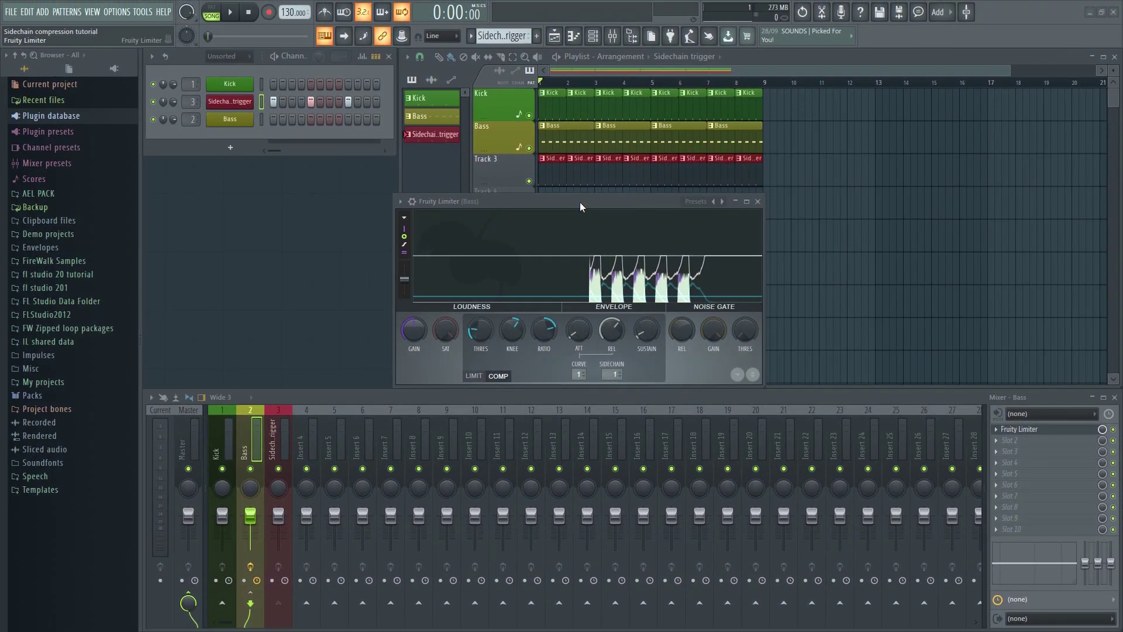
- Inspect the Bass pattern's F#4 notes from bar 1 in the piano roll, then close it
double_click(576, 142)
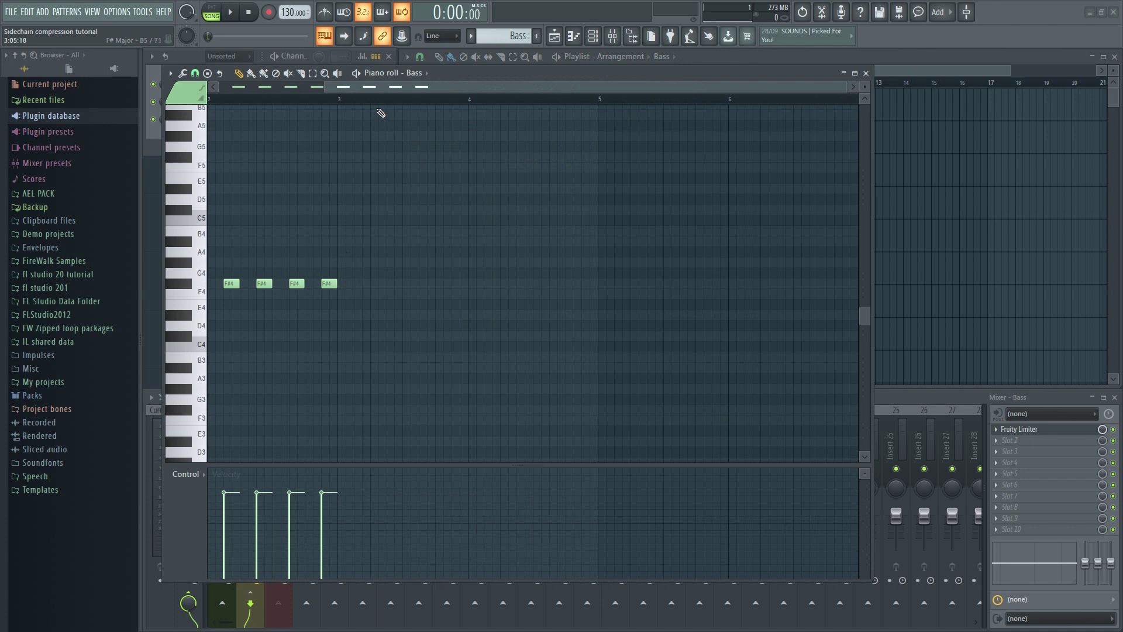
scroll(368, 86, left, 2)
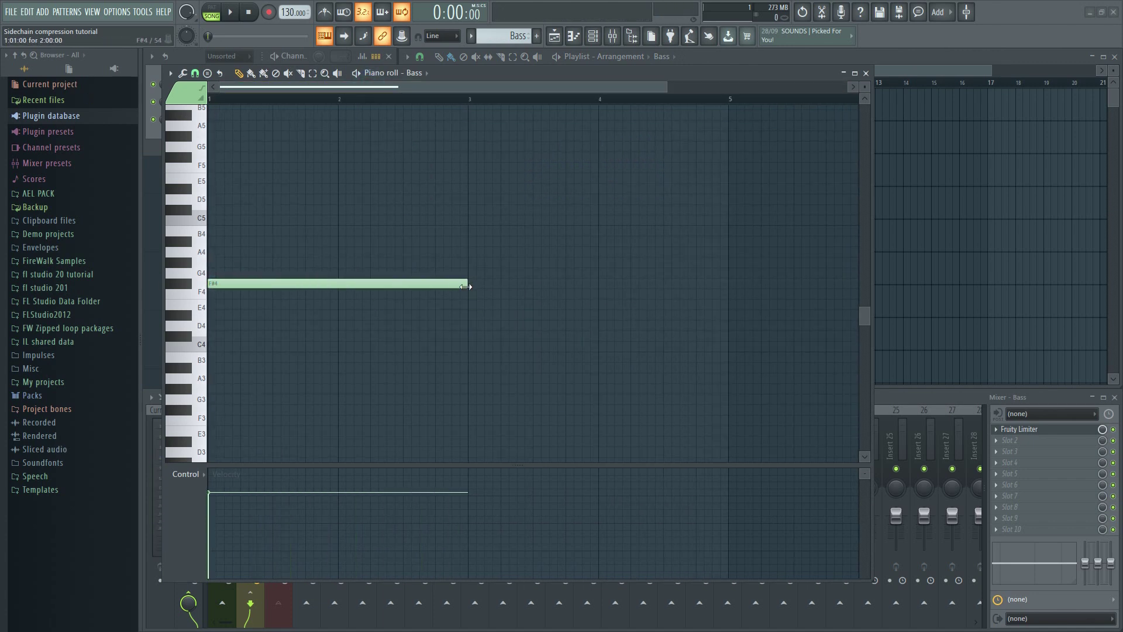
click(863, 73)
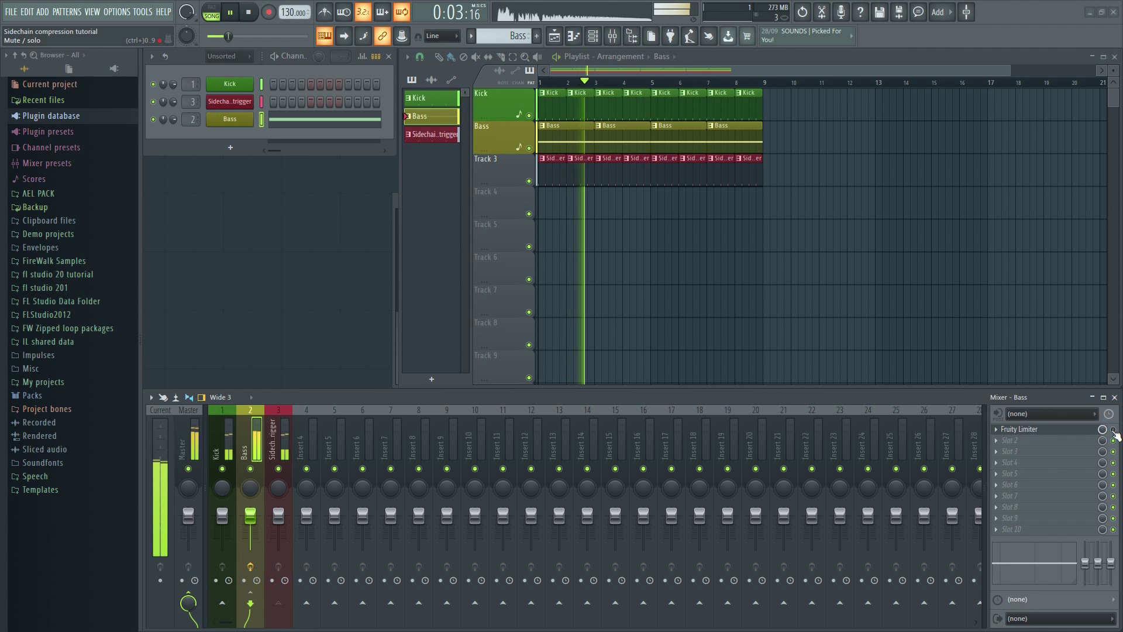
- In the Bass limiter, set threshold to -28.5 dB, release to about 136 ms, and adjust attack
click(1028, 429)
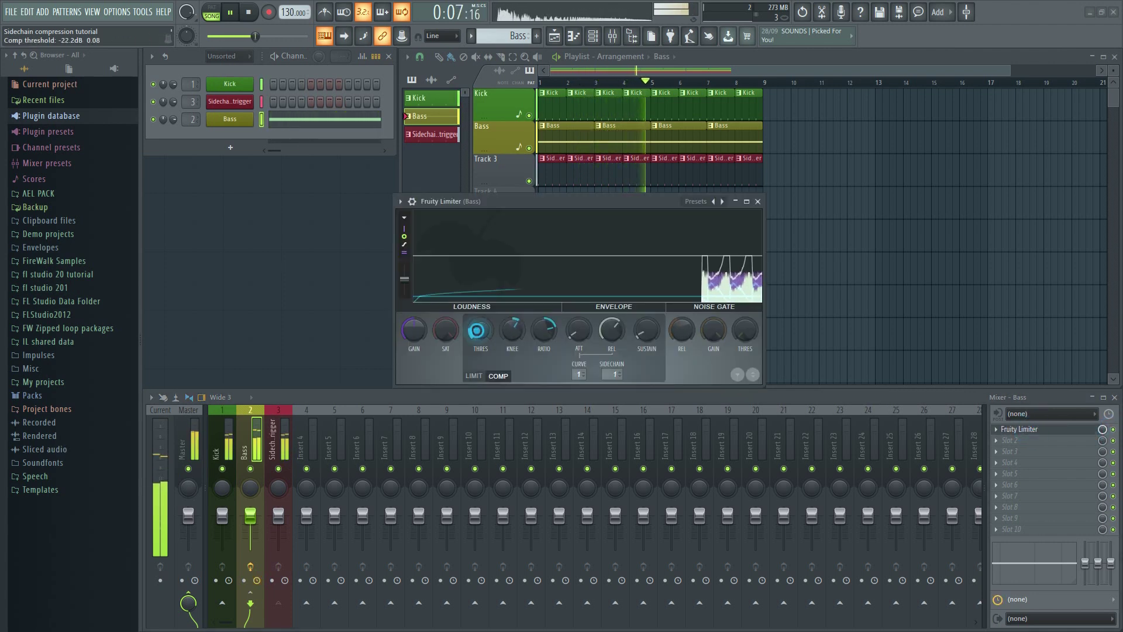
drag(477, 330, 543, 317)
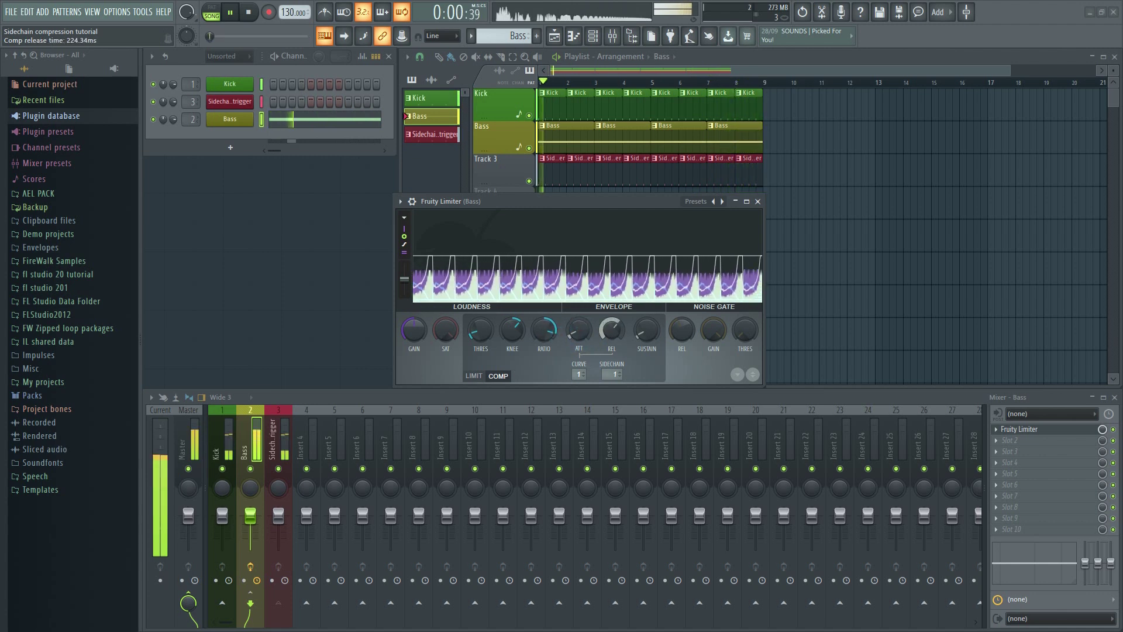
scroll(609, 333, down, 5)
drag(609, 333, 609, 316)
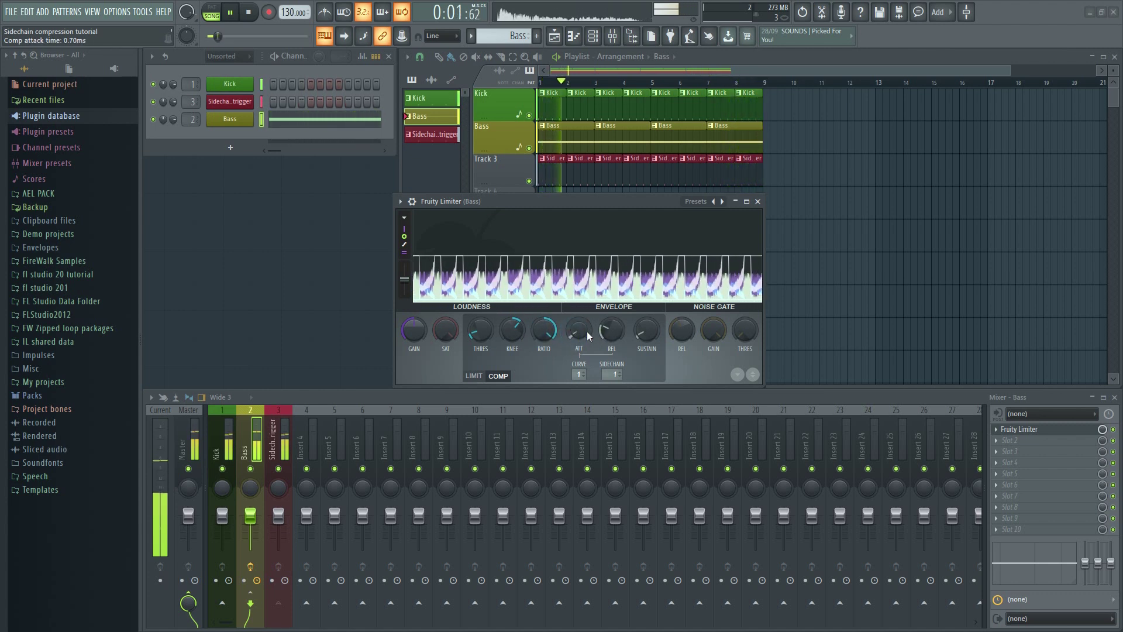
drag(589, 335, 589, 335)
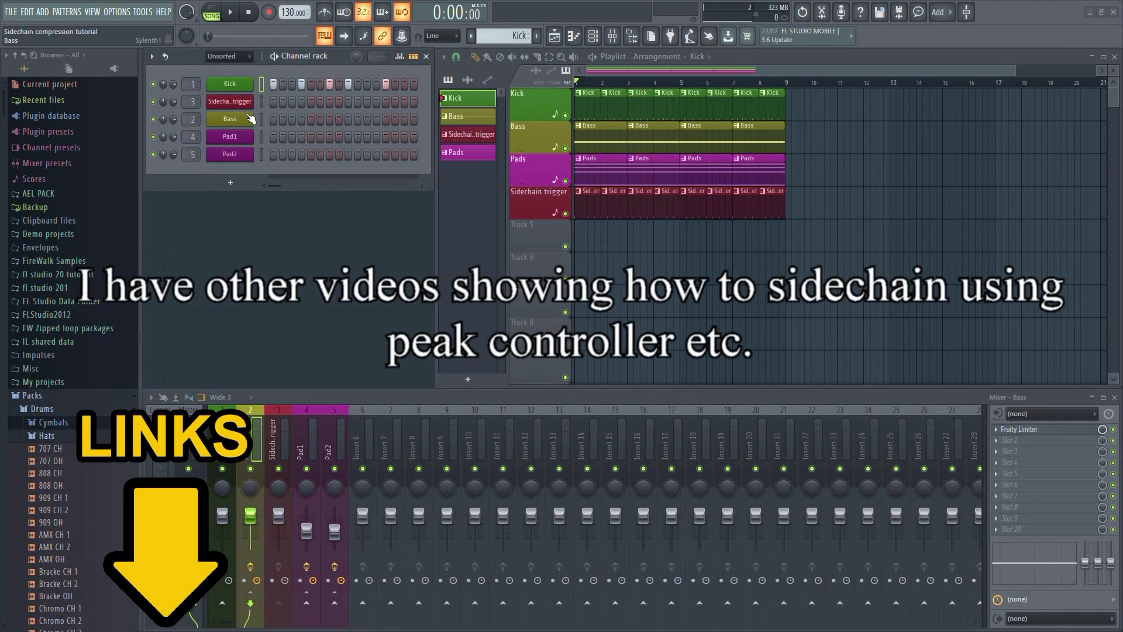
- Copy the Kick channel's step pattern and check the Sidechain trigger pattern's notes
right_click(240, 84)
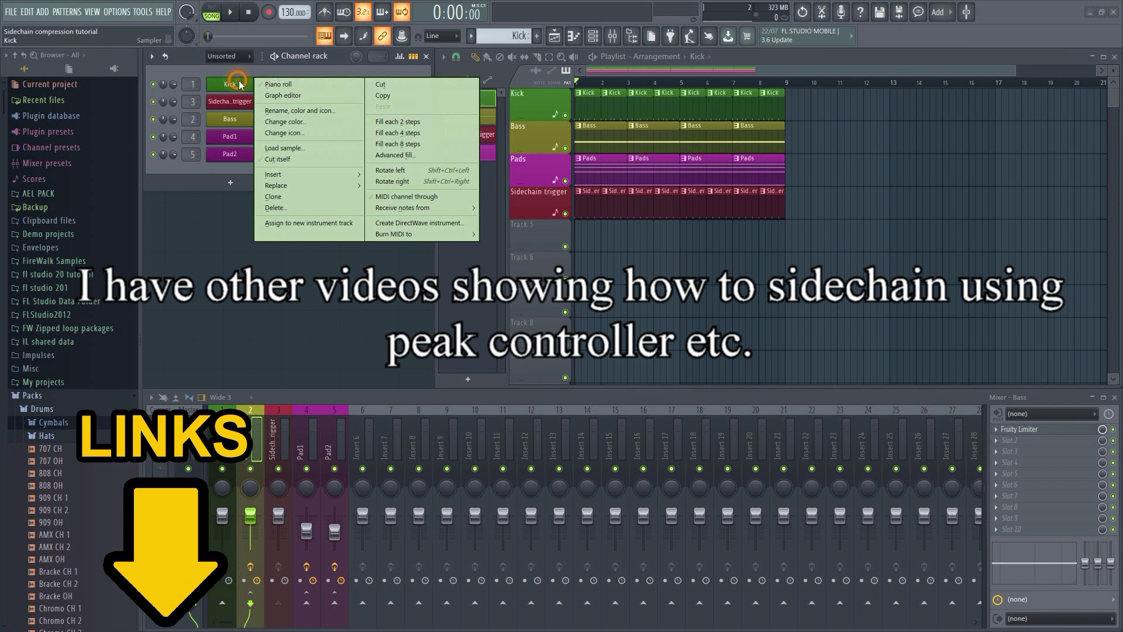
click(394, 95)
double_click(588, 193)
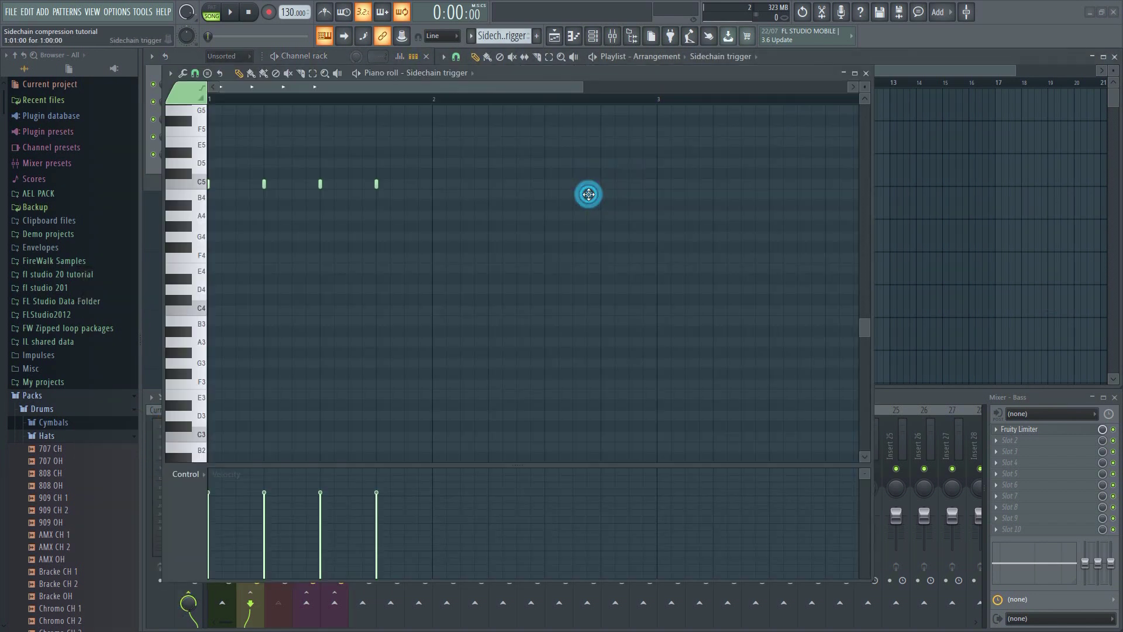
click(864, 73)
- Paste the kick pattern into Sidechain trigger and play back while watching the Bass limiter duck
right_click(227, 103)
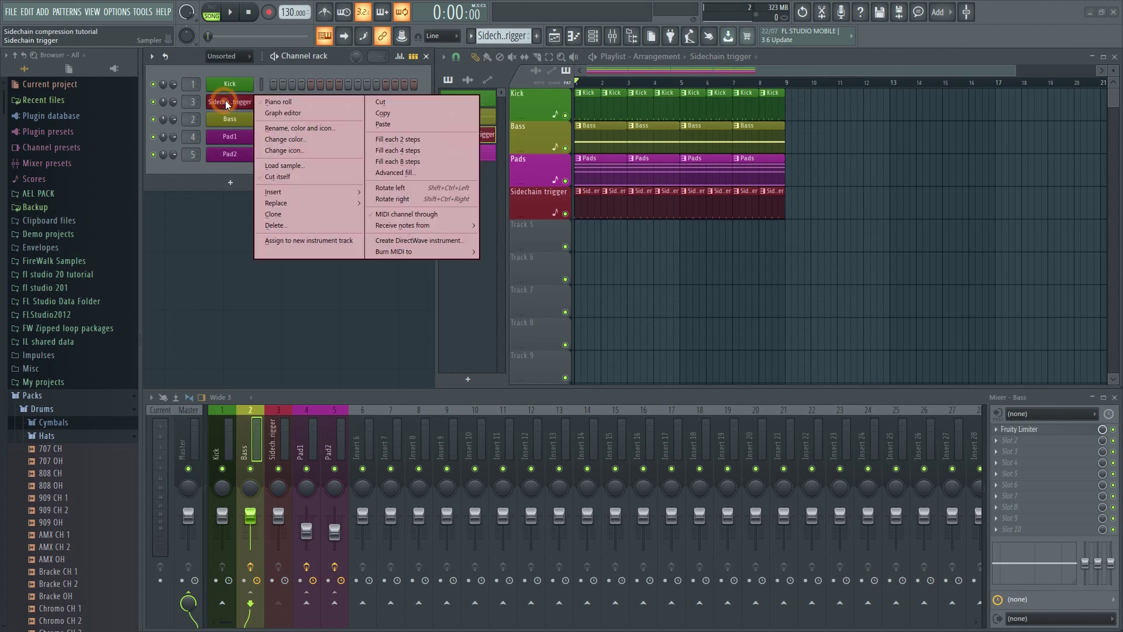
click(406, 122)
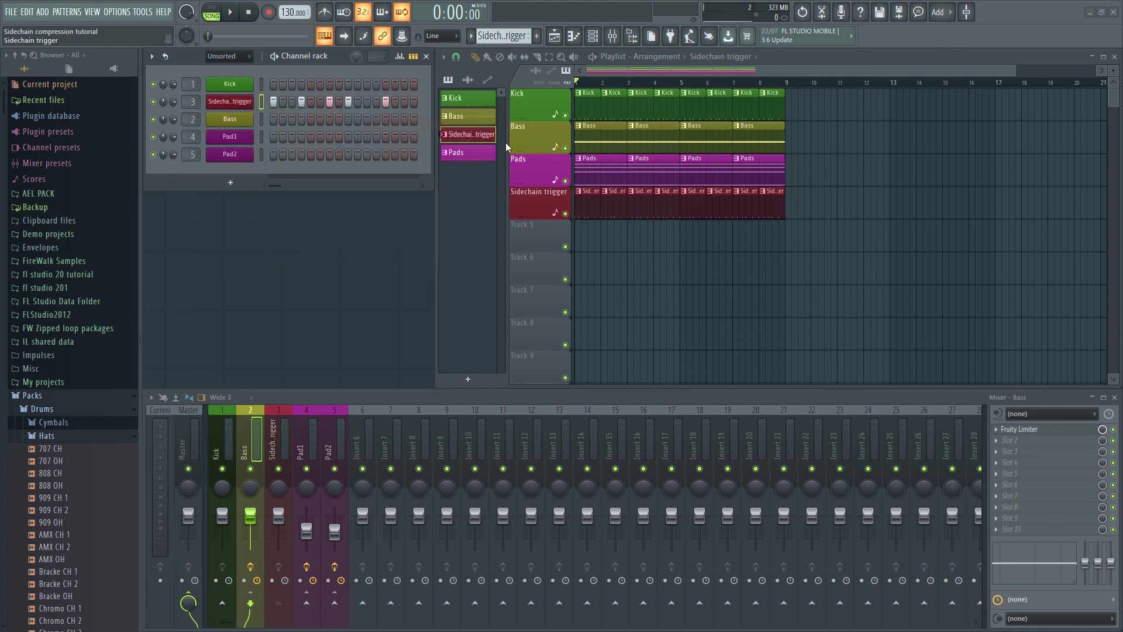
key(space)
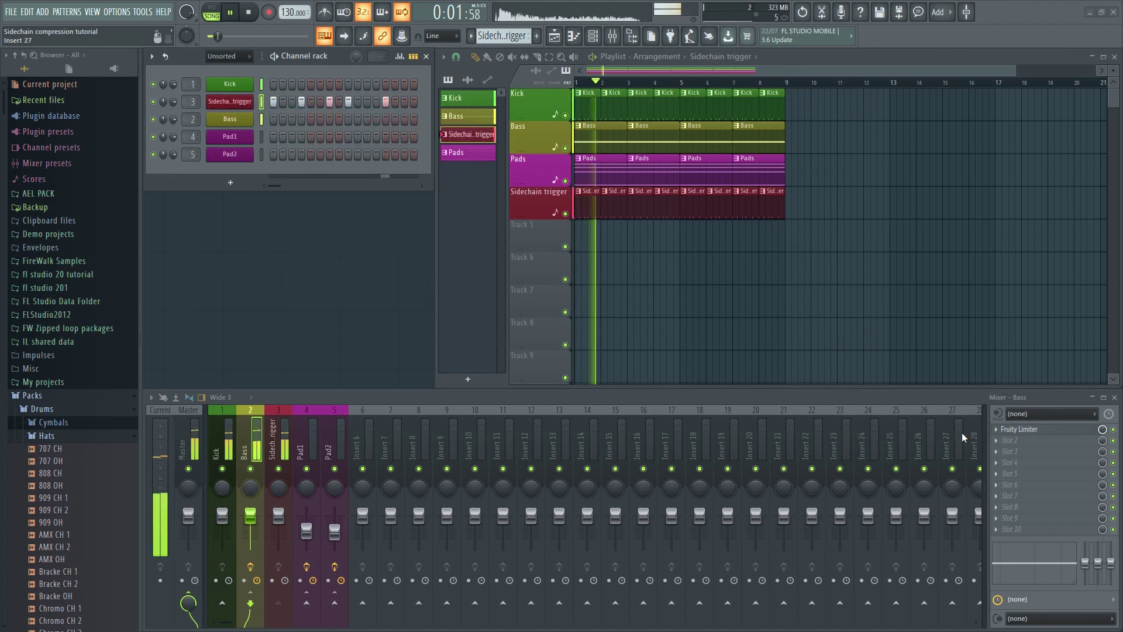
click(1015, 431)
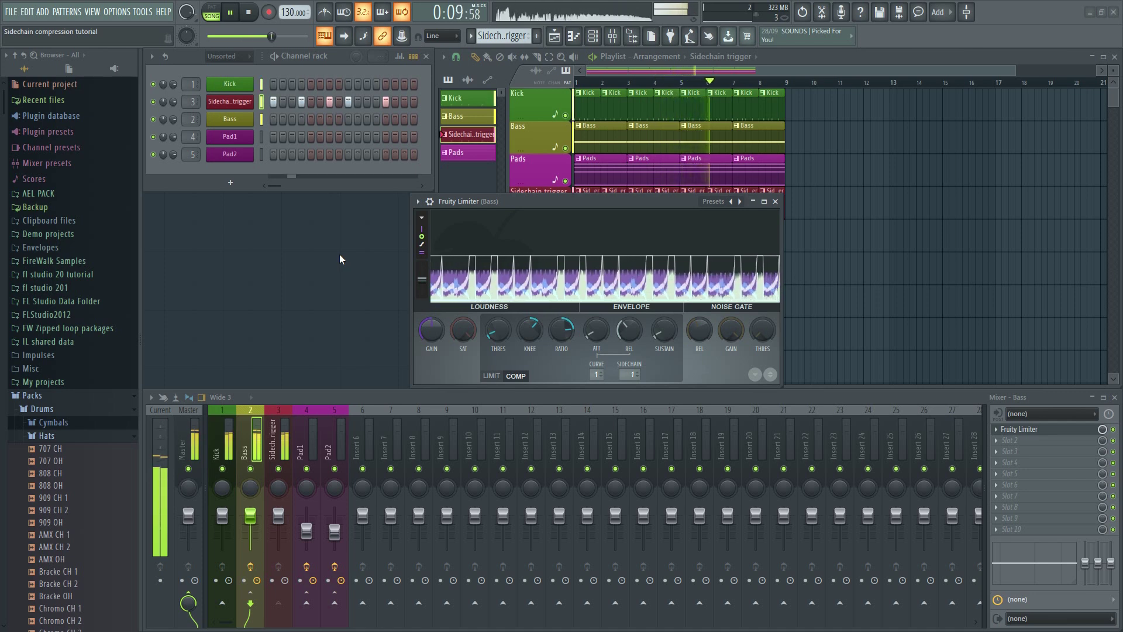
key(space)
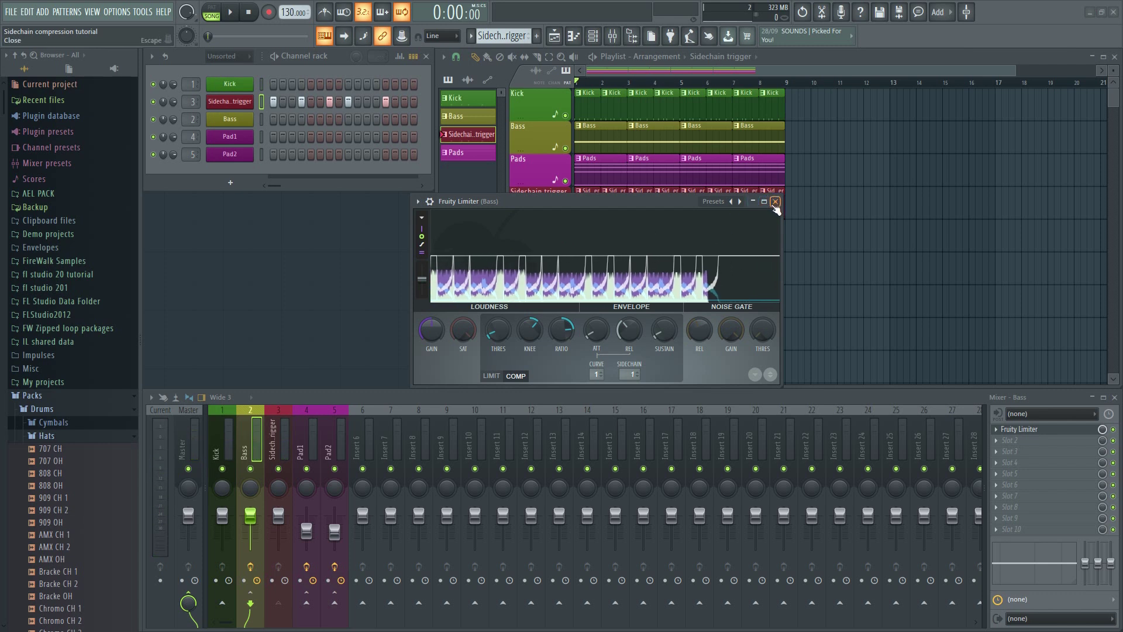
- Sidechain the Sidechain trigger track into both the Pad1 and Pad2 mixer tracks
click(775, 201)
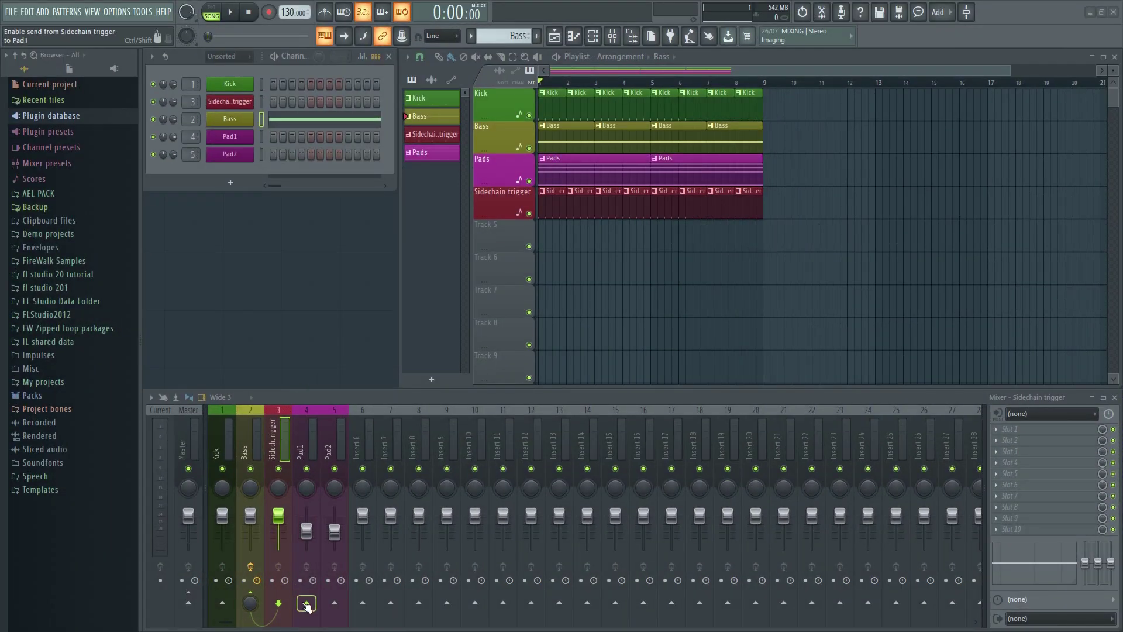
right_click(307, 605)
click(323, 604)
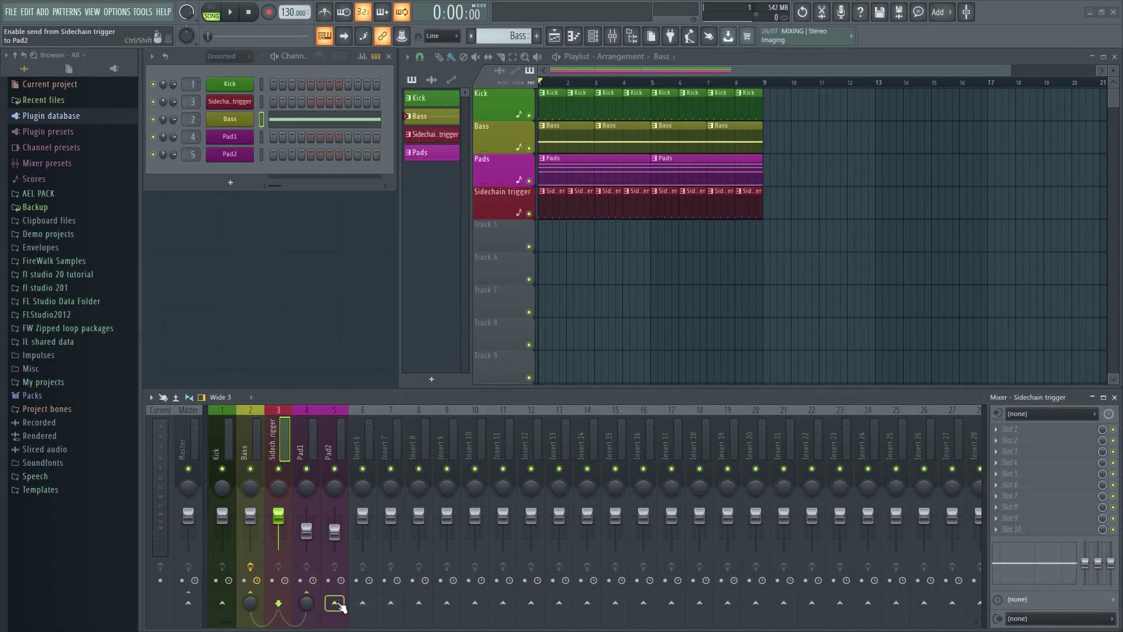
right_click(335, 604)
click(359, 604)
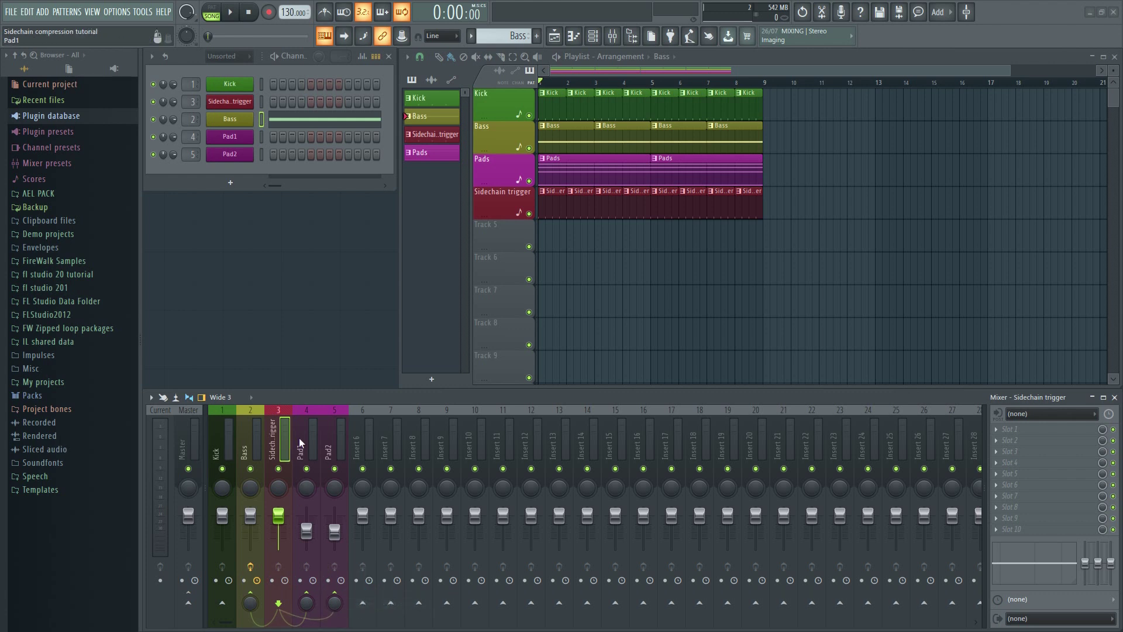
- Load Fruity Limiter into Pad1's first effect slot
click(999, 433)
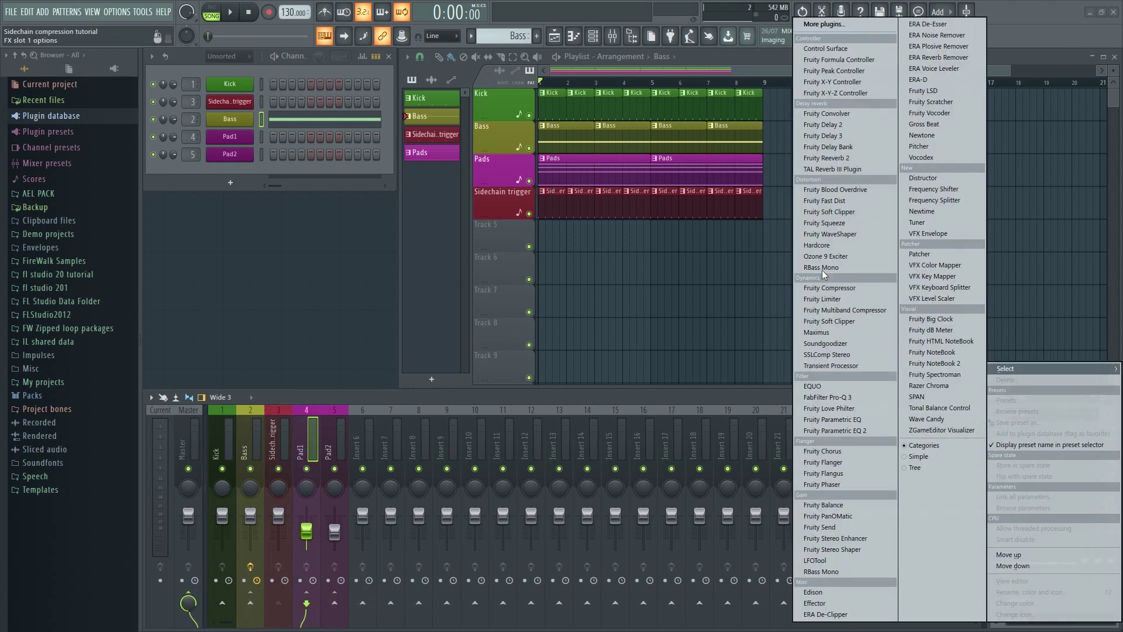
click(837, 299)
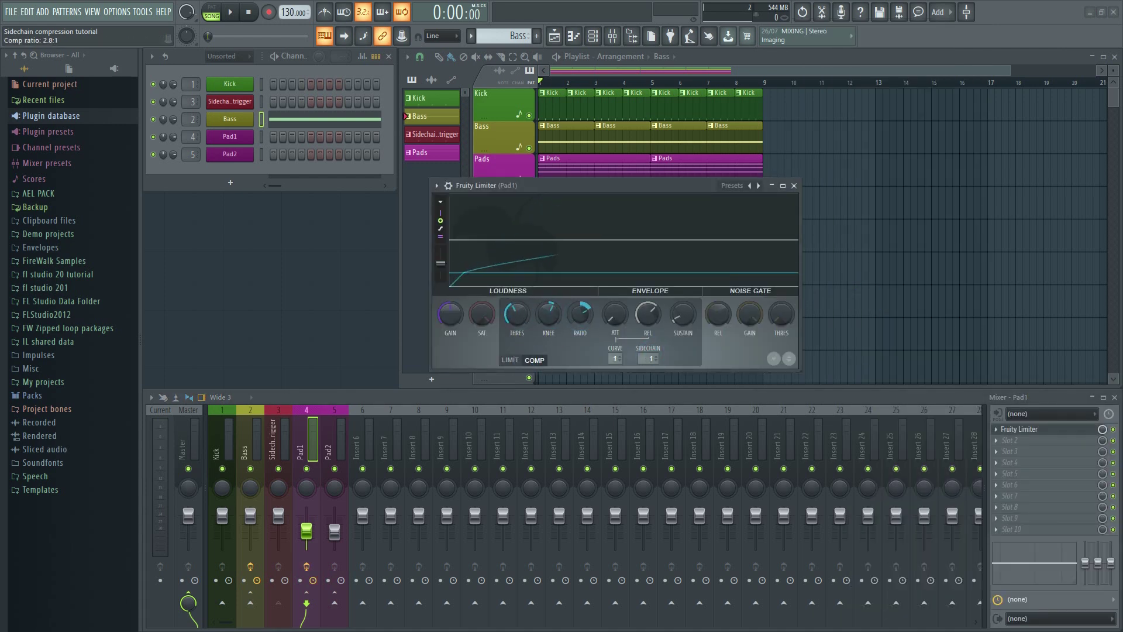
click(794, 186)
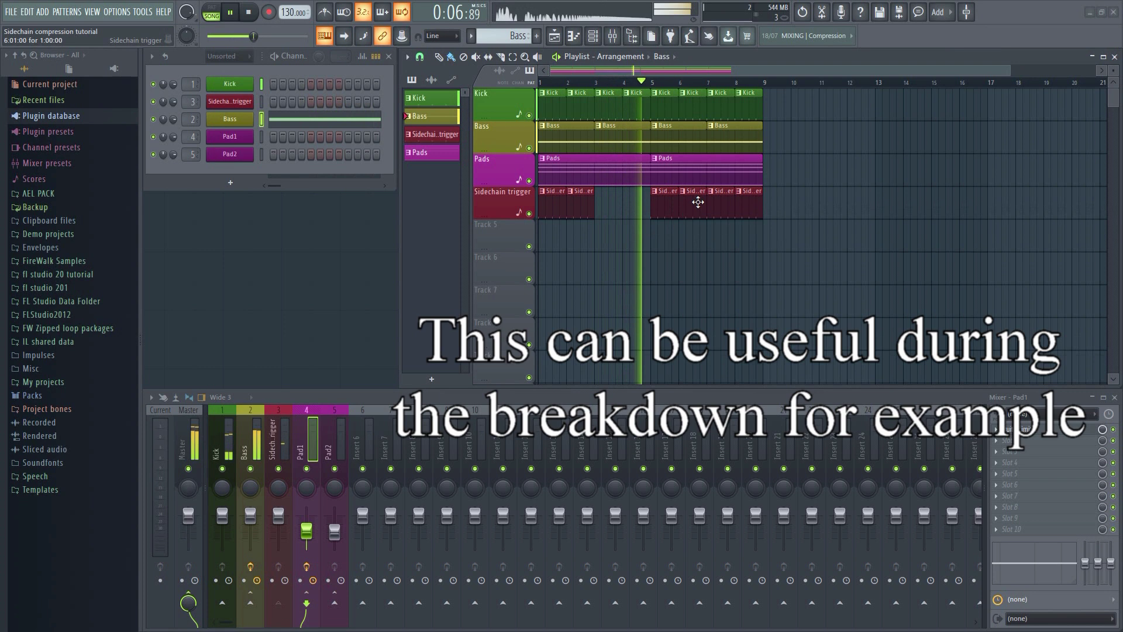
- Delete a Sidechain trigger clip from the playlist so ducking pauses there, then stop playback
right_click(697, 202)
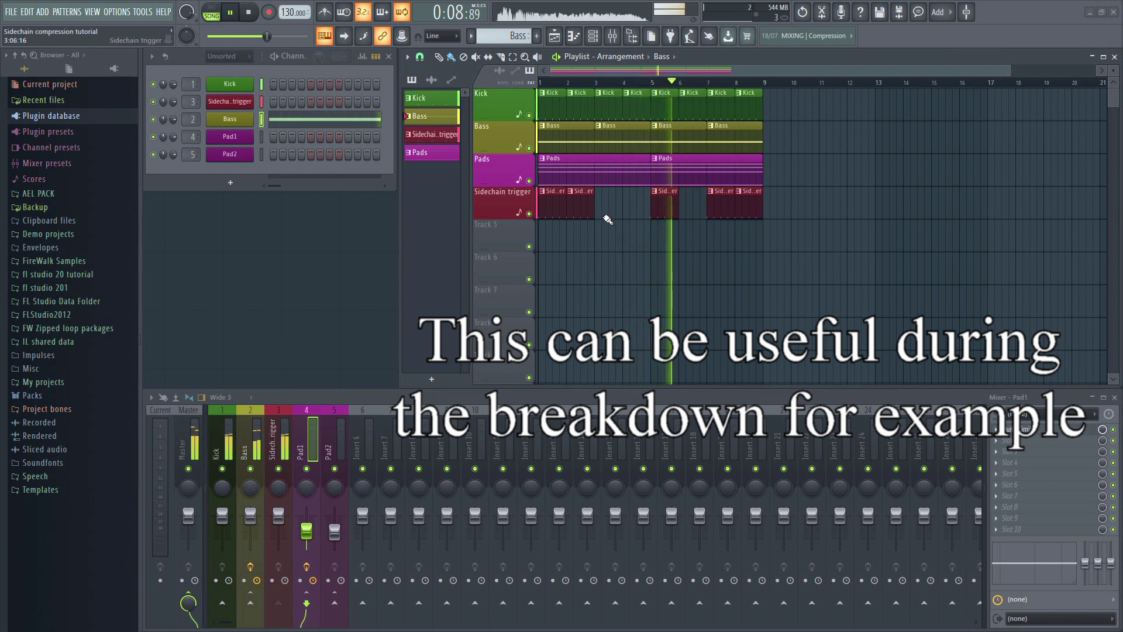
click(582, 200)
key(space)
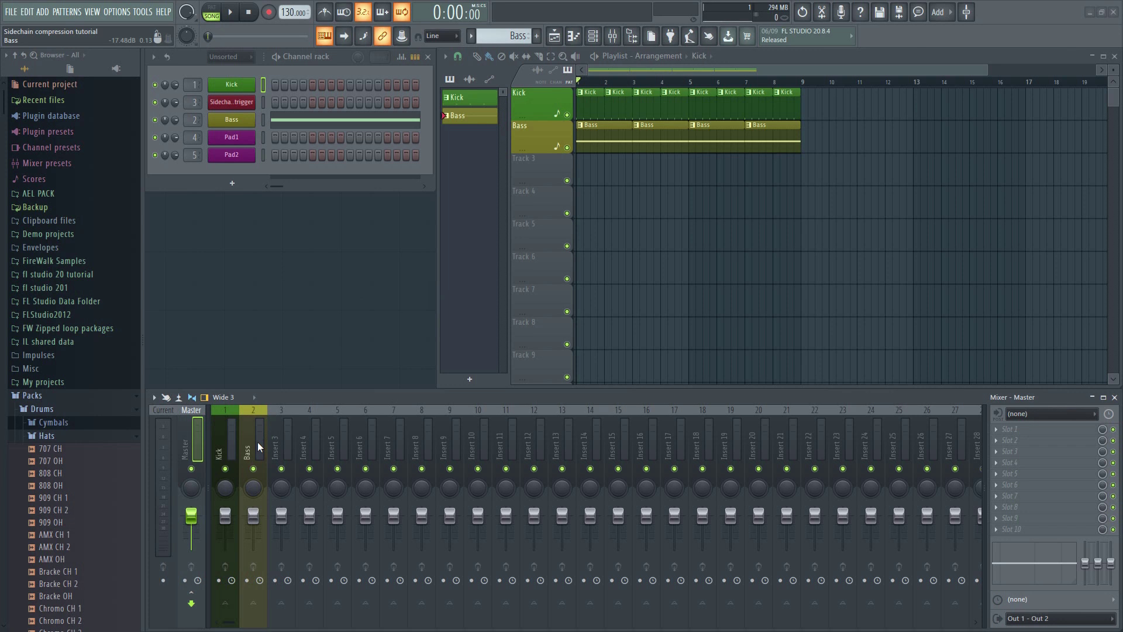
- Load Gross Beat on the Bass mixer track with its Sidechain volume preset
click(257, 441)
click(1007, 432)
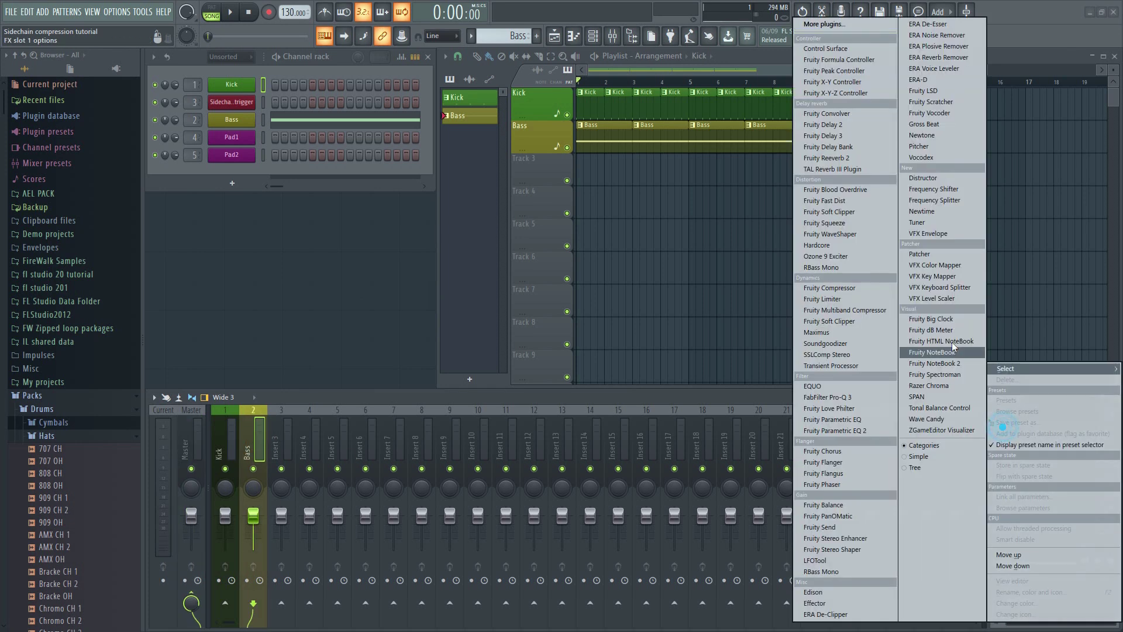
click(936, 125)
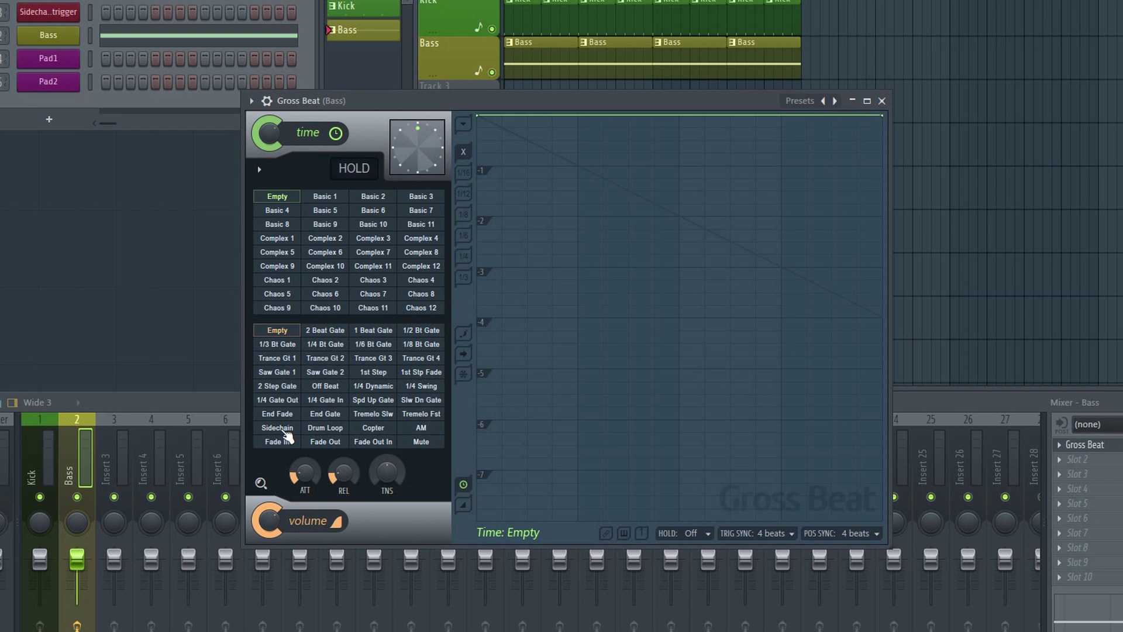
click(278, 428)
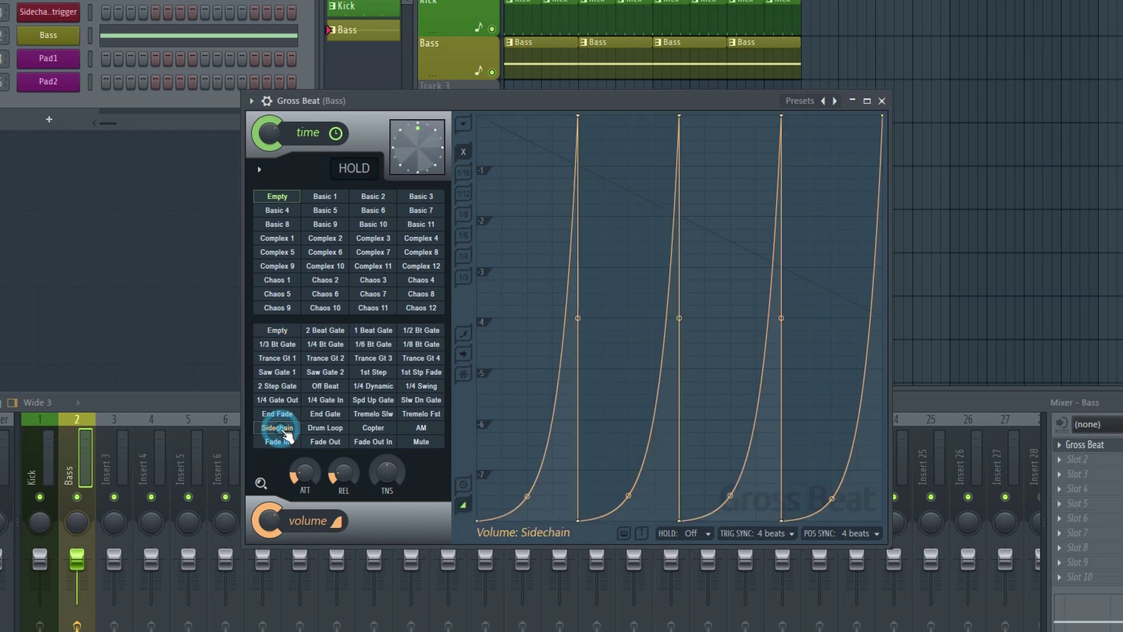
drag(581, 119, 569, 100)
- While the song plays, reshape the first ducking dip's peak and bend points in Gross Beat
key(space)
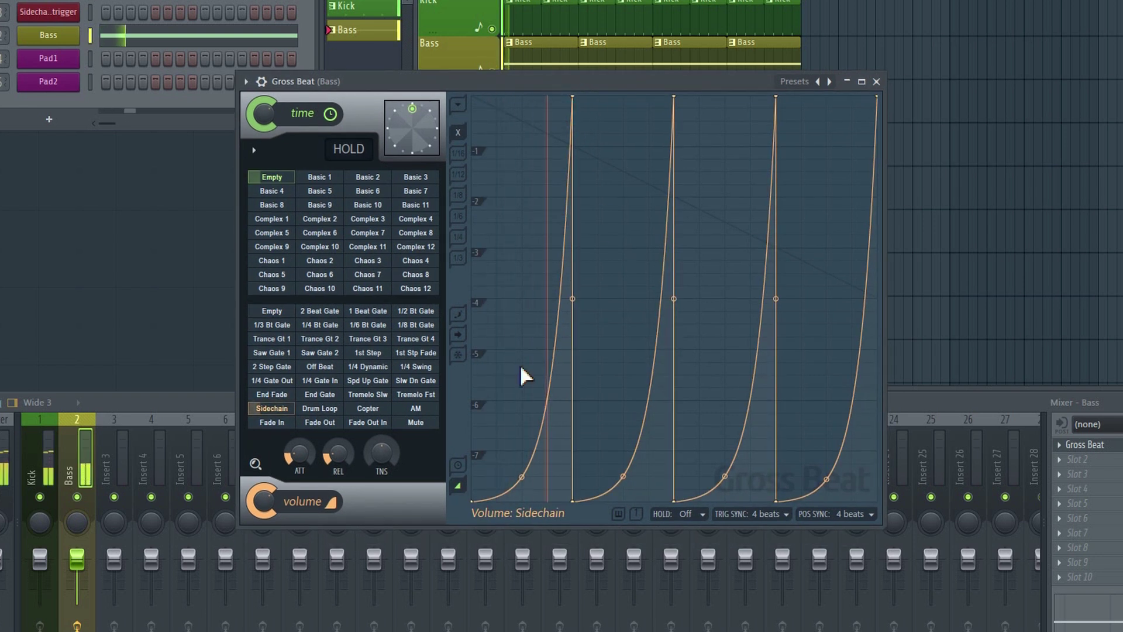
drag(523, 473, 521, 443)
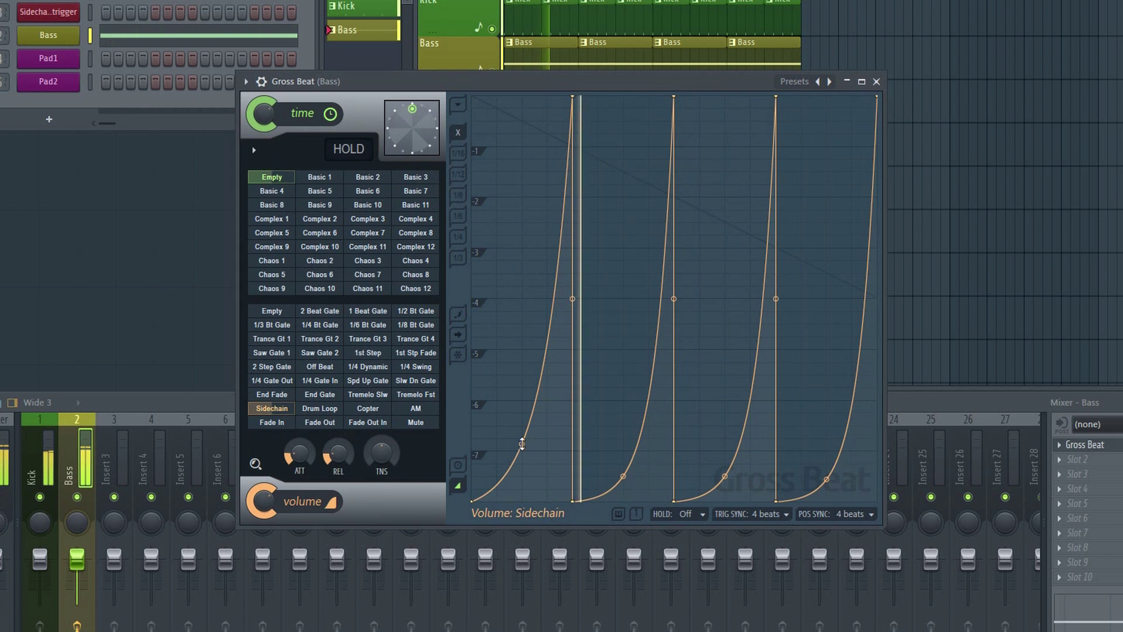
drag(572, 95, 543, 96)
drag(571, 95, 574, 100)
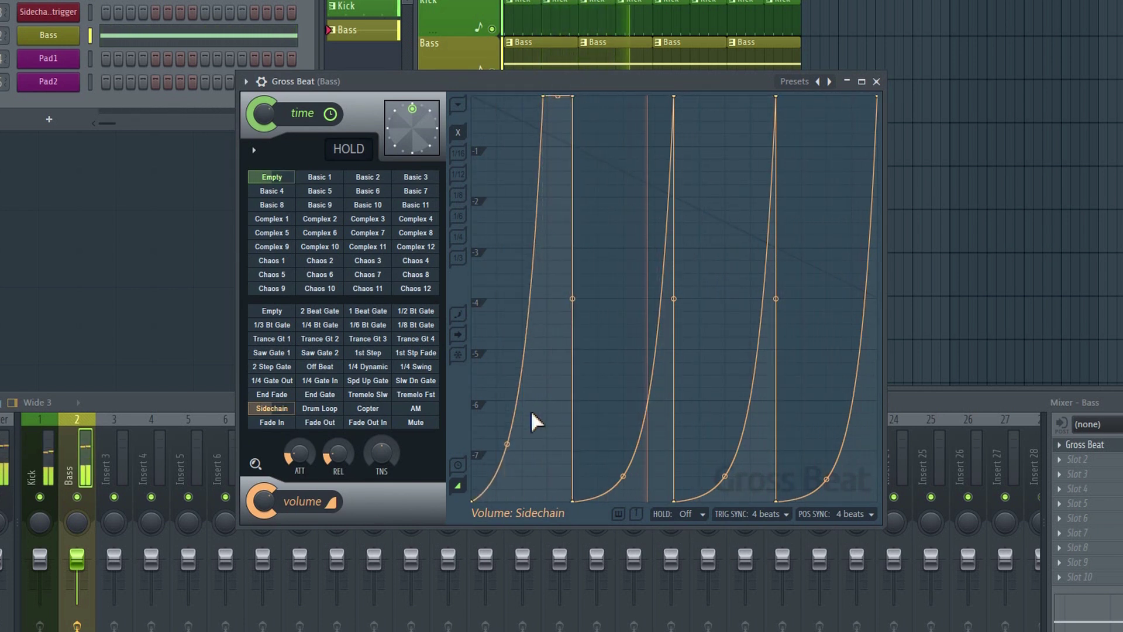
drag(502, 441, 502, 479)
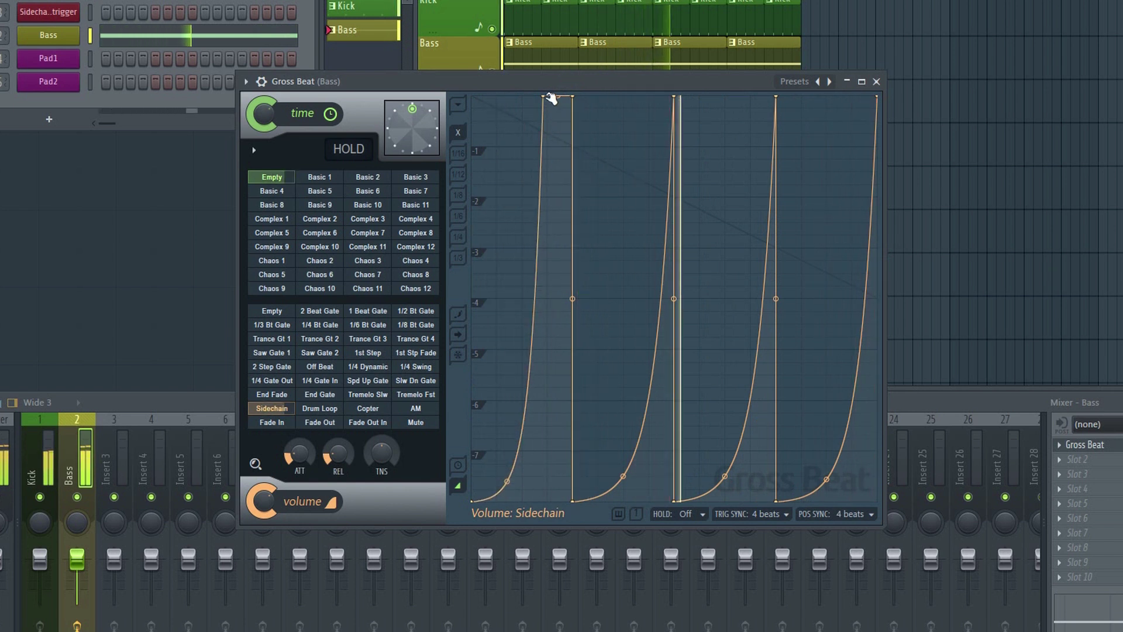
drag(552, 101, 575, 92)
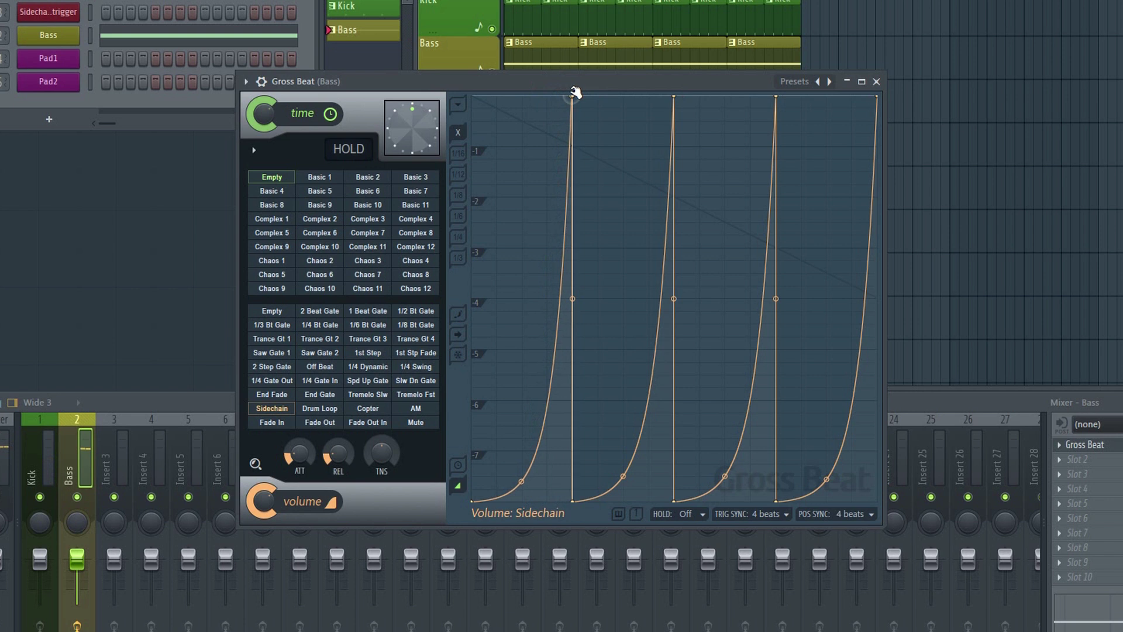
- Replace Gross Beat in the Bass mixer slot with LFOTool
click(883, 82)
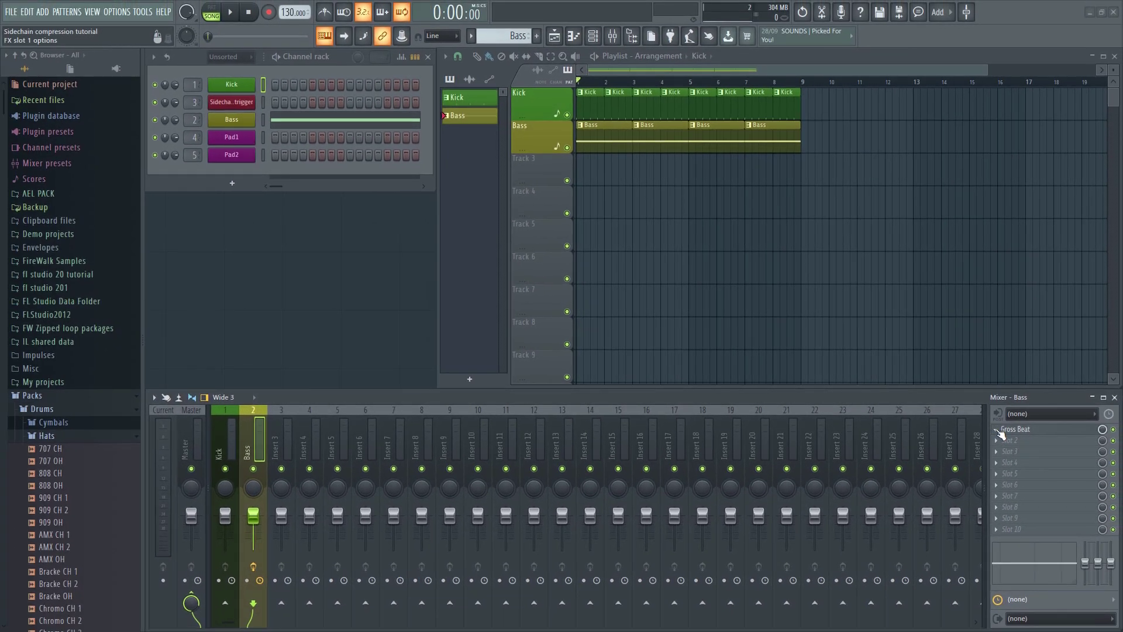
right_click(1002, 433)
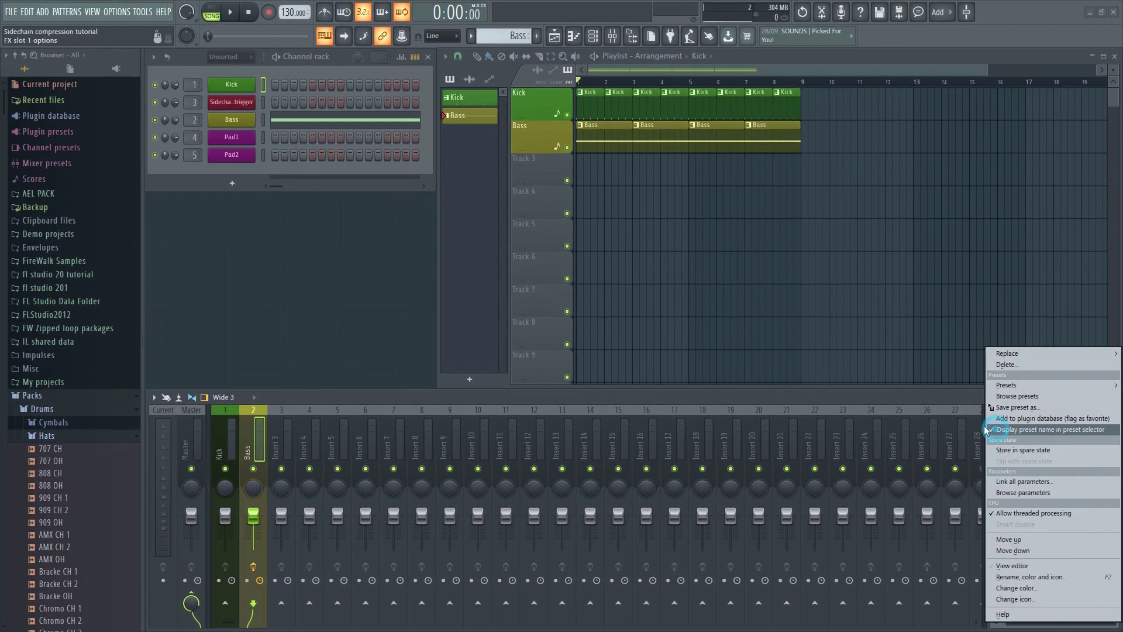
mouse_move(1005, 354)
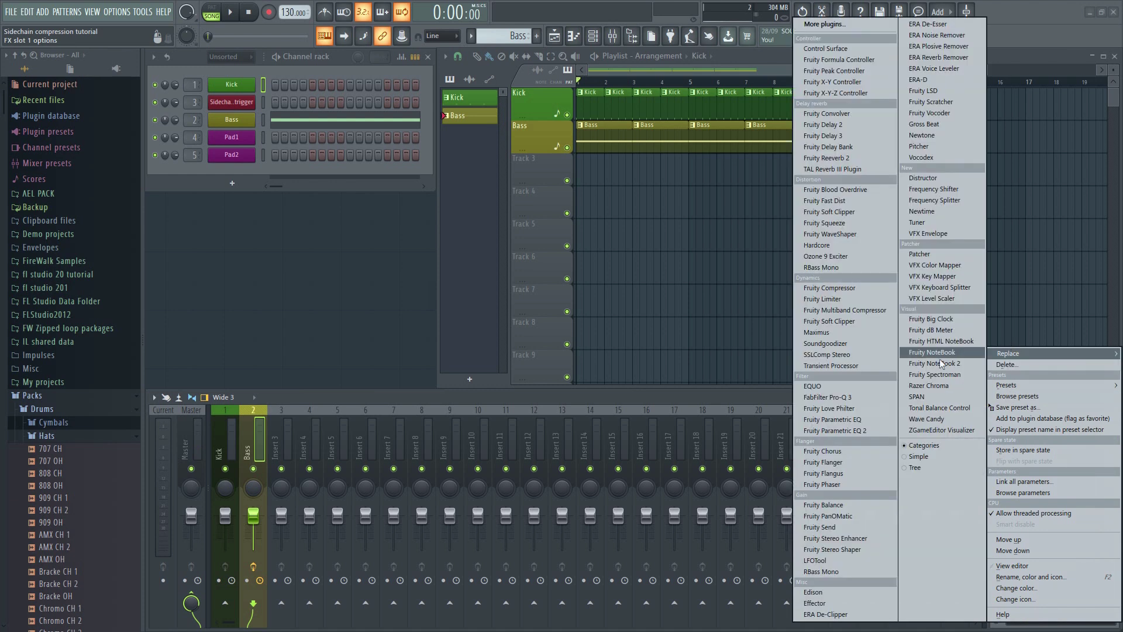
click(841, 560)
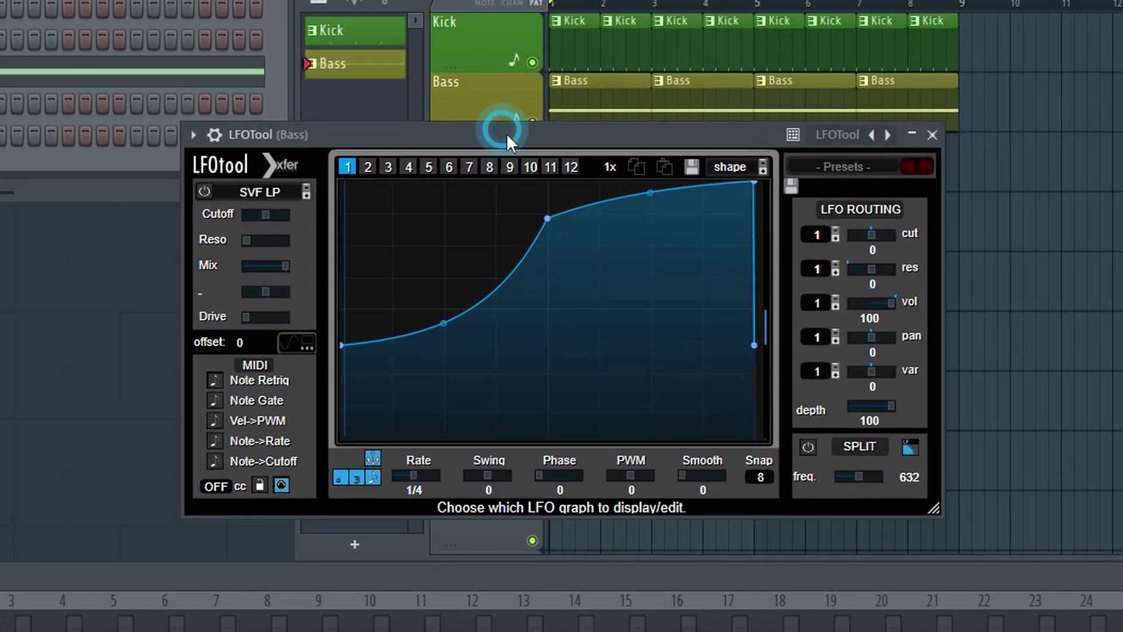
- During playback, drag LFOTool's graph nodes into a steep, exponentially rising ducking curve
key(space)
drag(546, 220, 606, 170)
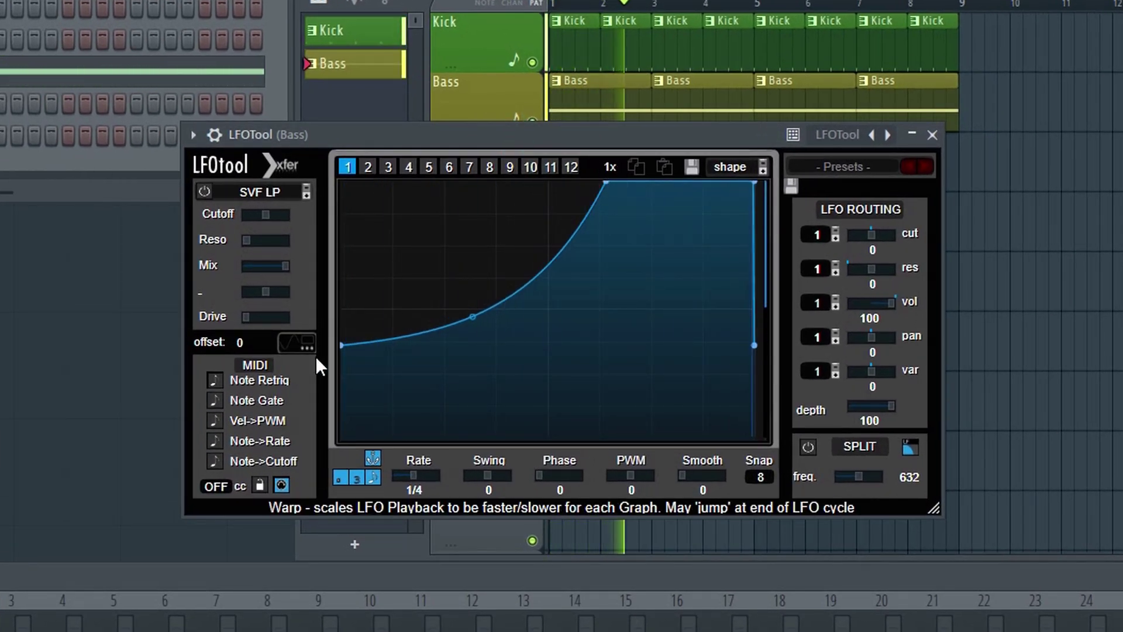
drag(345, 342, 343, 437)
drag(472, 392, 481, 455)
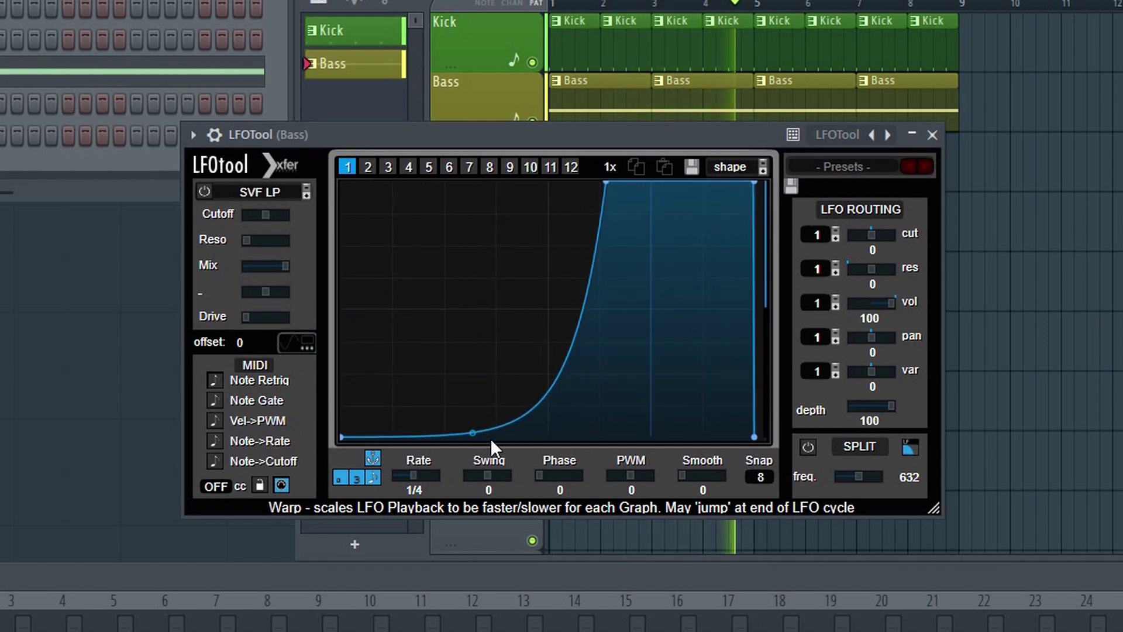
drag(754, 183, 747, 178)
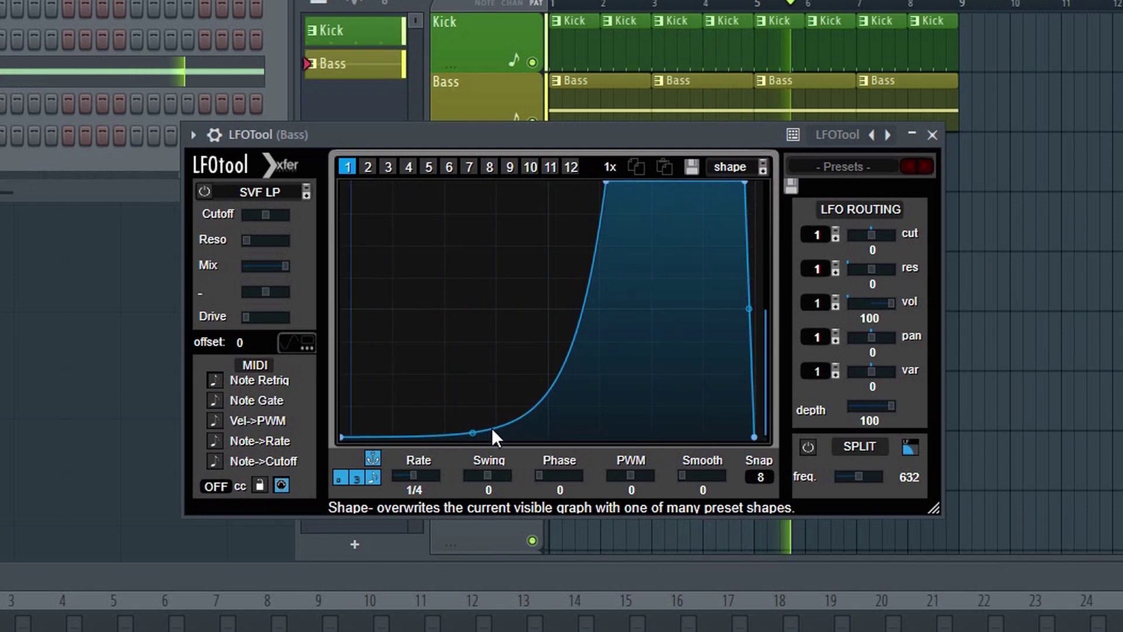
mouse_move(347, 437)
mouse_down()
mouse_move(340, 327)
mouse_move(342, 437)
mouse_up()
drag(473, 433, 506, 431)
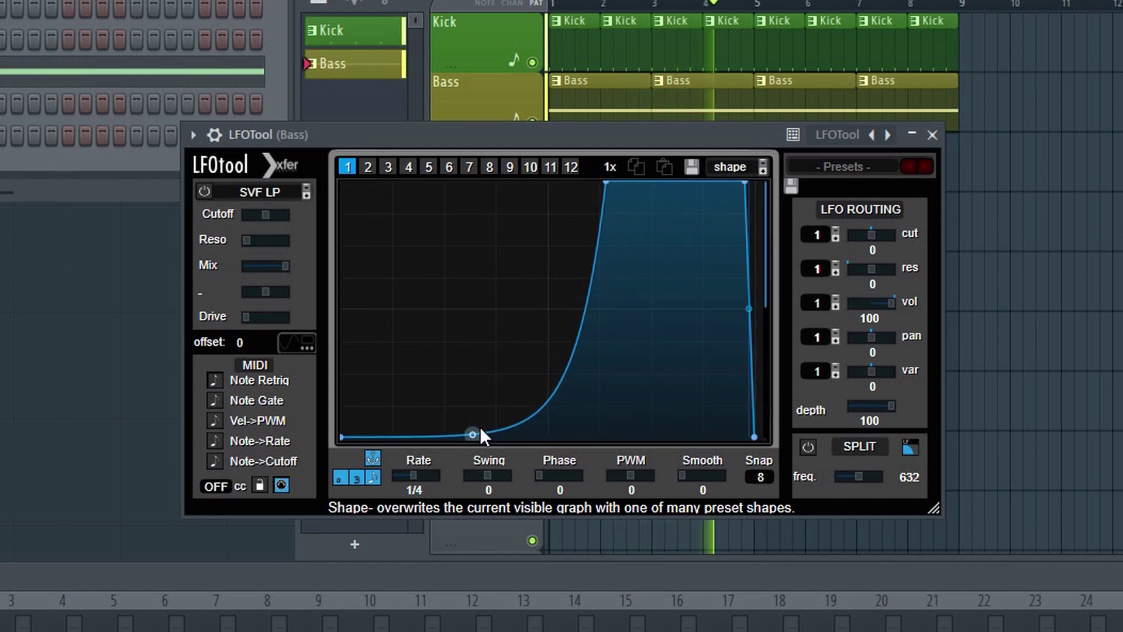
click(507, 139)
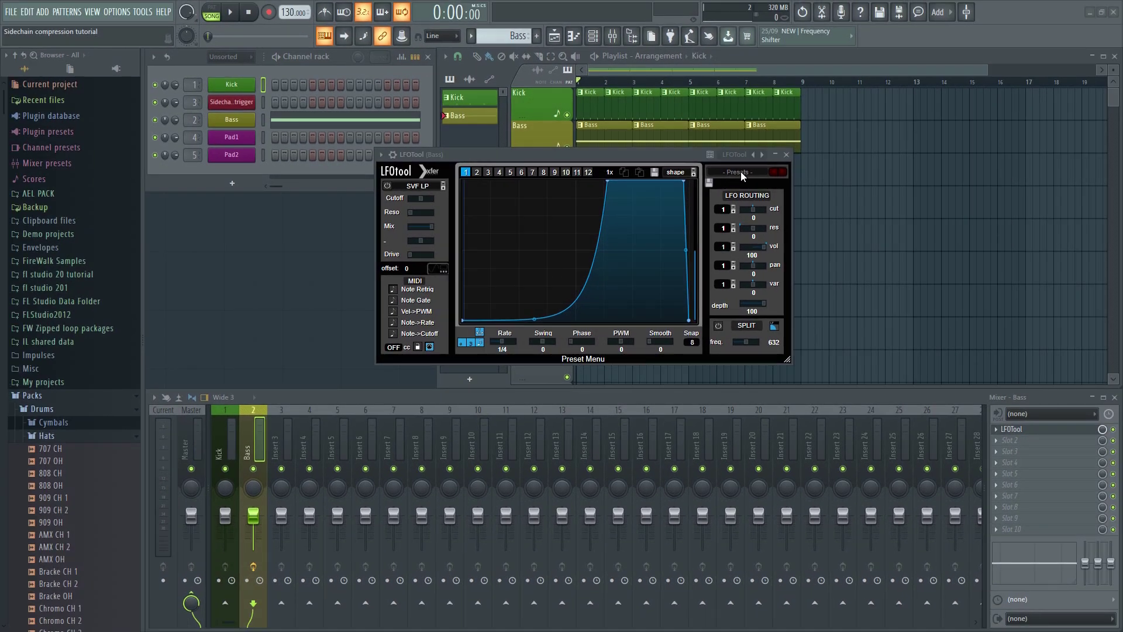
- Load LFOTool's Sidechain-1, Sidechain-2 and Sidechain-3 presets on the Bass in turn
click(740, 174)
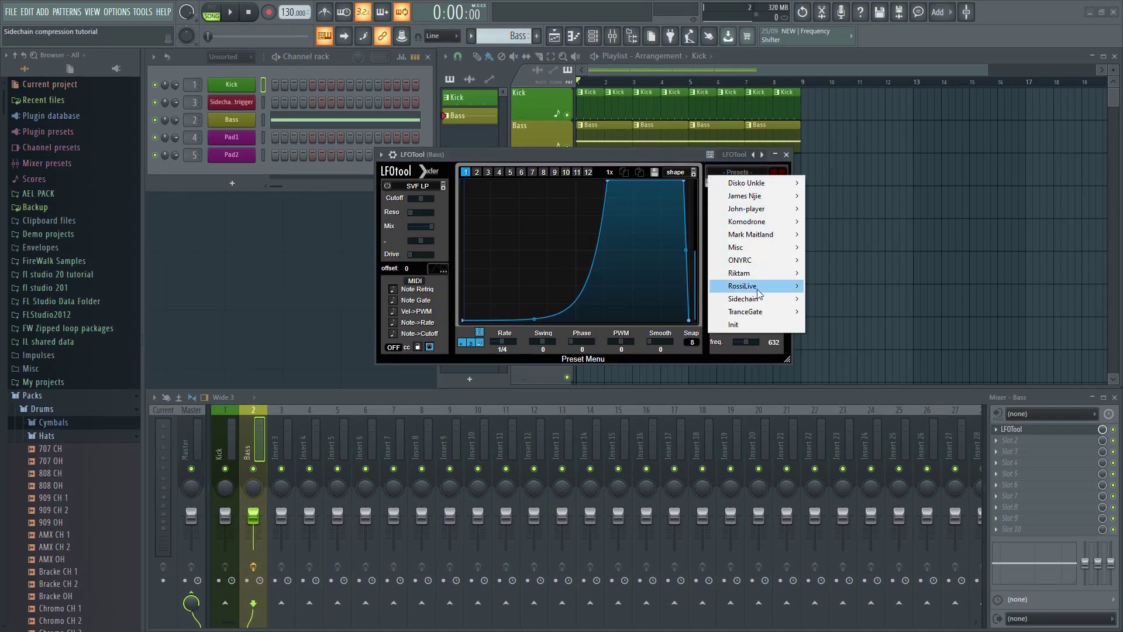
mouse_move(746, 299)
click(834, 299)
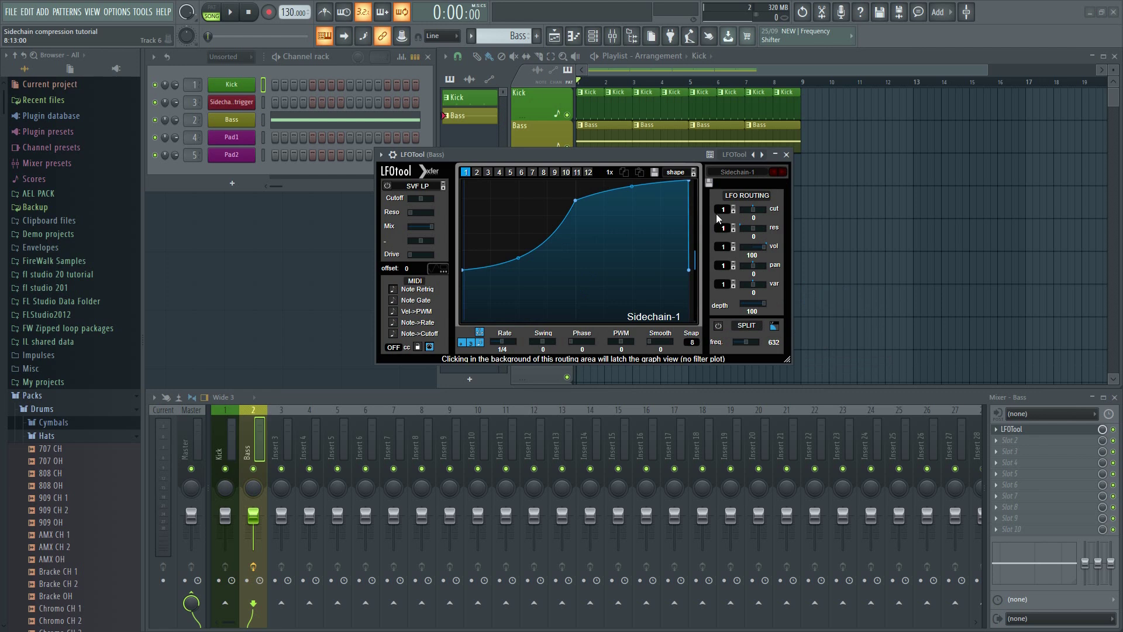
click(729, 177)
mouse_move(782, 300)
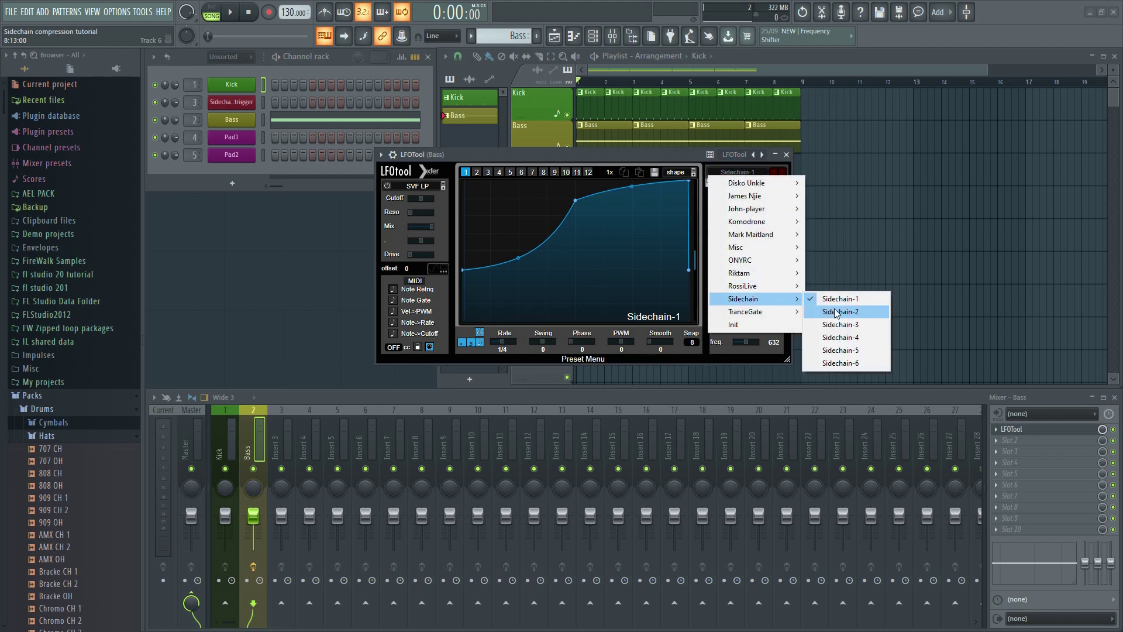
click(841, 316)
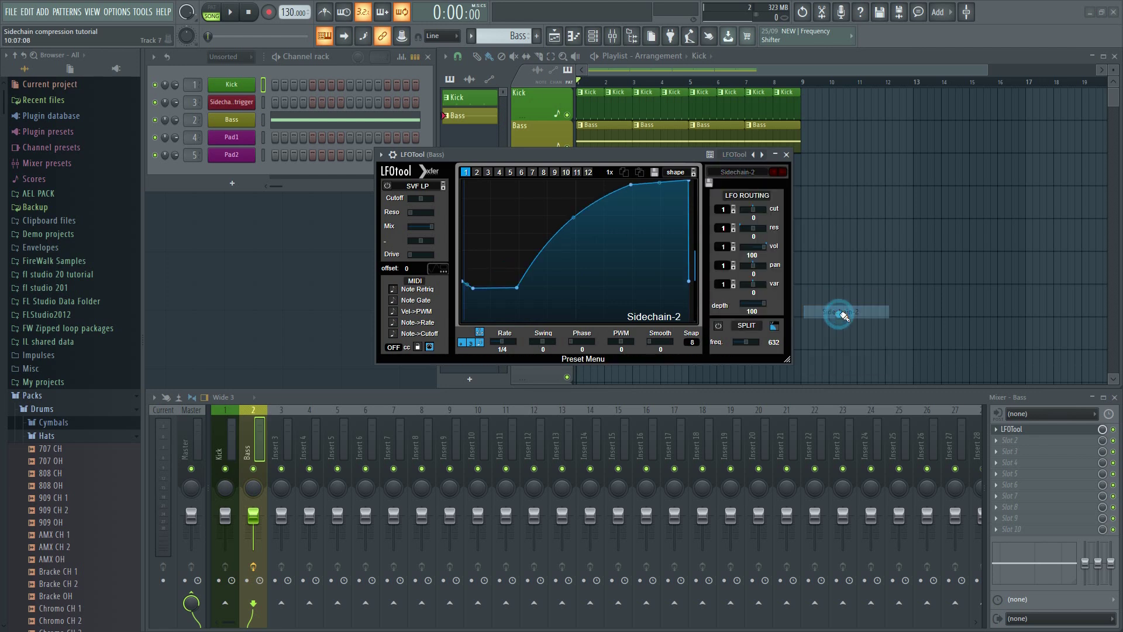
click(737, 174)
mouse_move(779, 299)
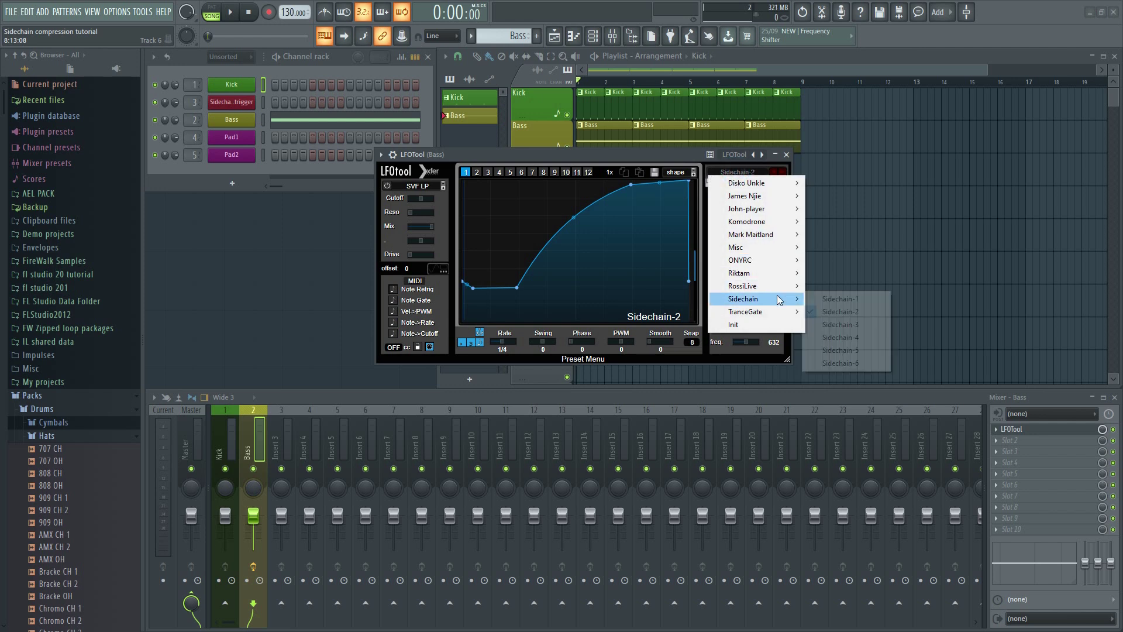
click(832, 323)
- Continue auditioning with Sidechain-4, finishing on the Sidechain-5 preset
click(735, 175)
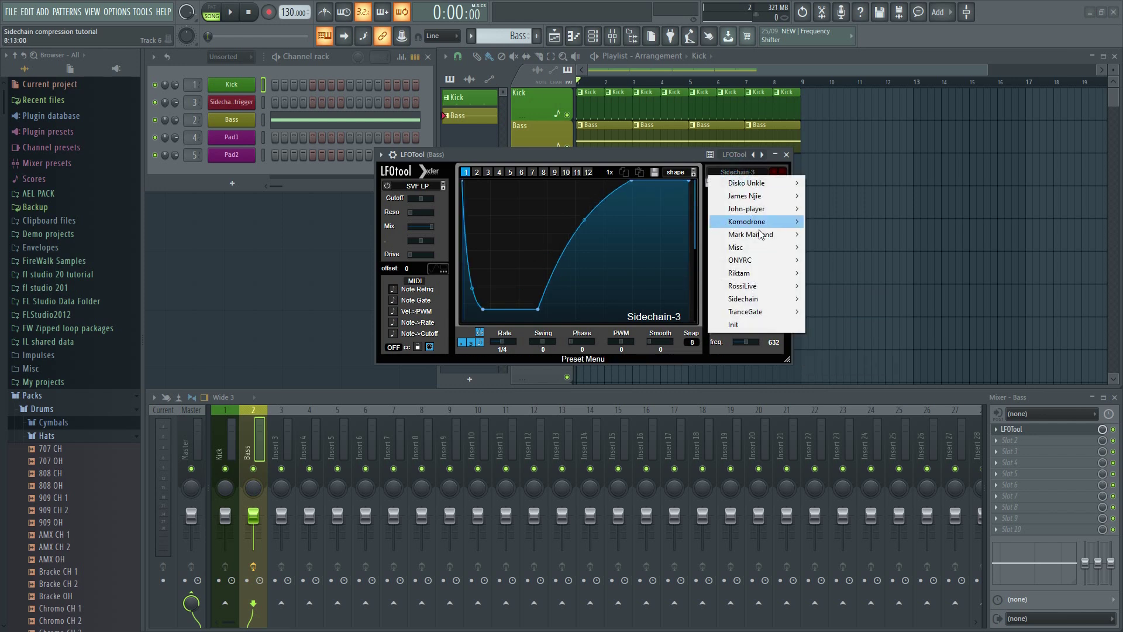
mouse_move(772, 299)
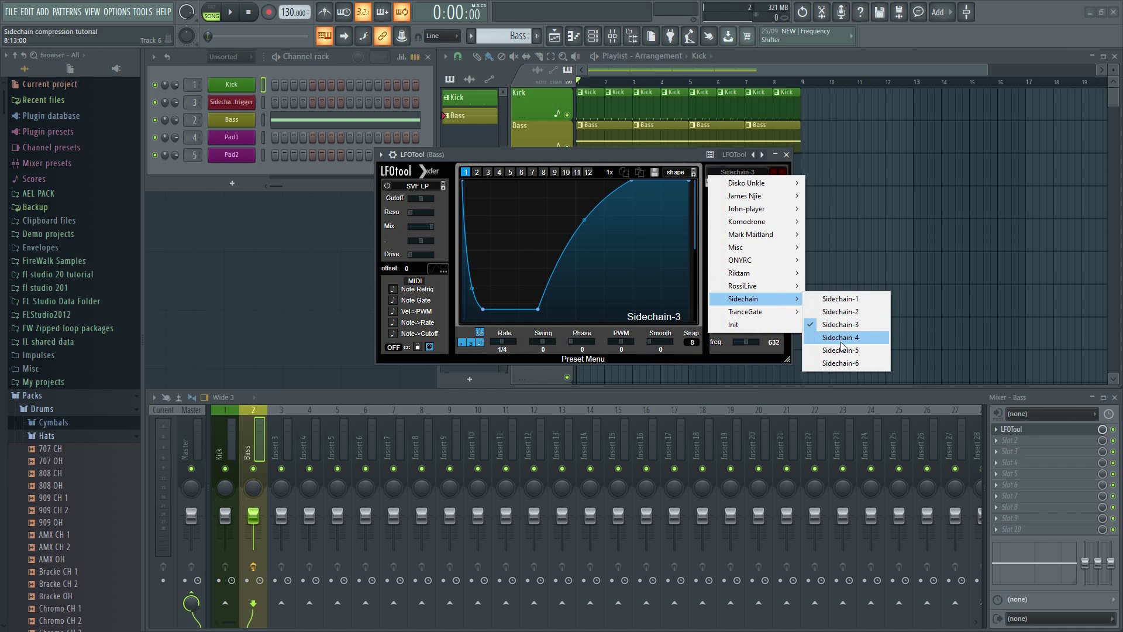
click(841, 340)
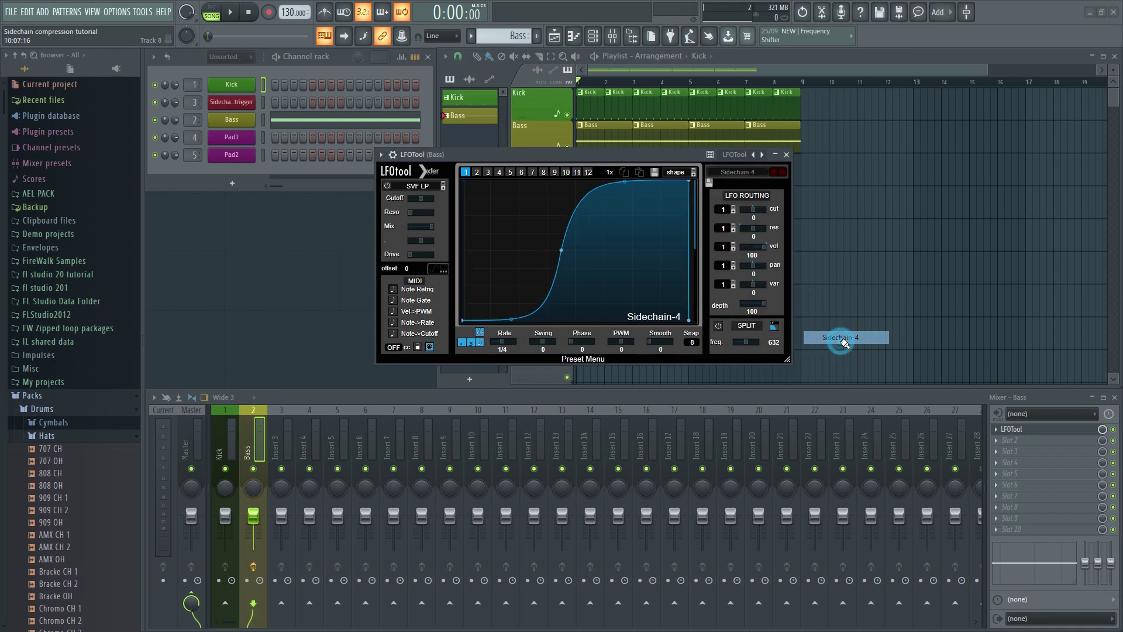
click(741, 174)
mouse_move(773, 298)
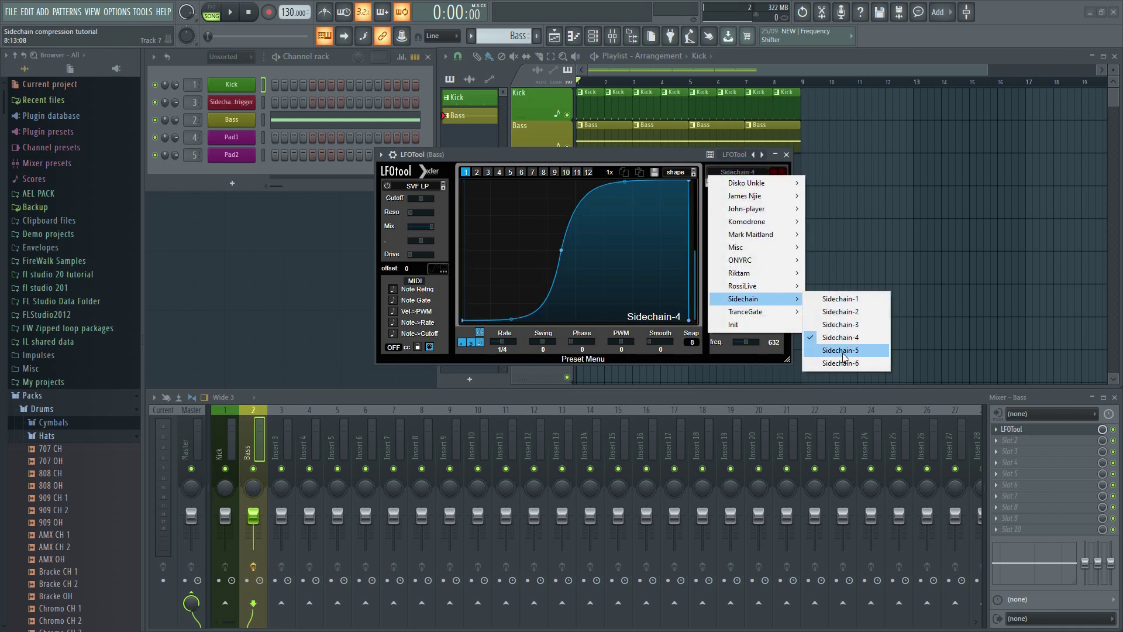
click(843, 353)
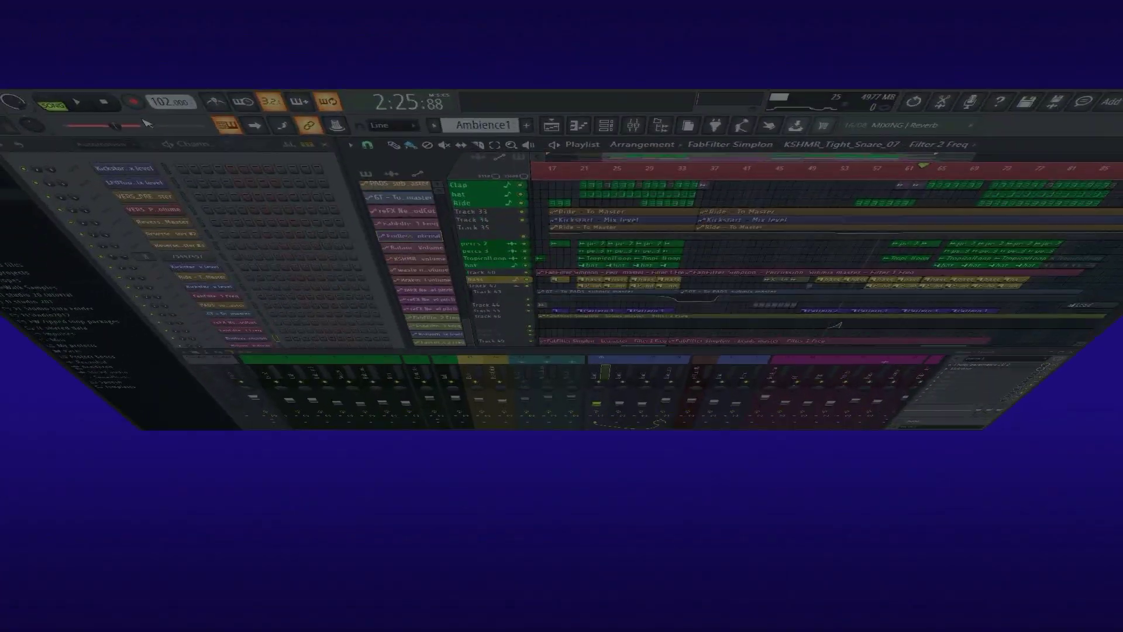
- Play the full-song project and show the Lead2 mixer track's EQ and Kickstart effects
click(76, 103)
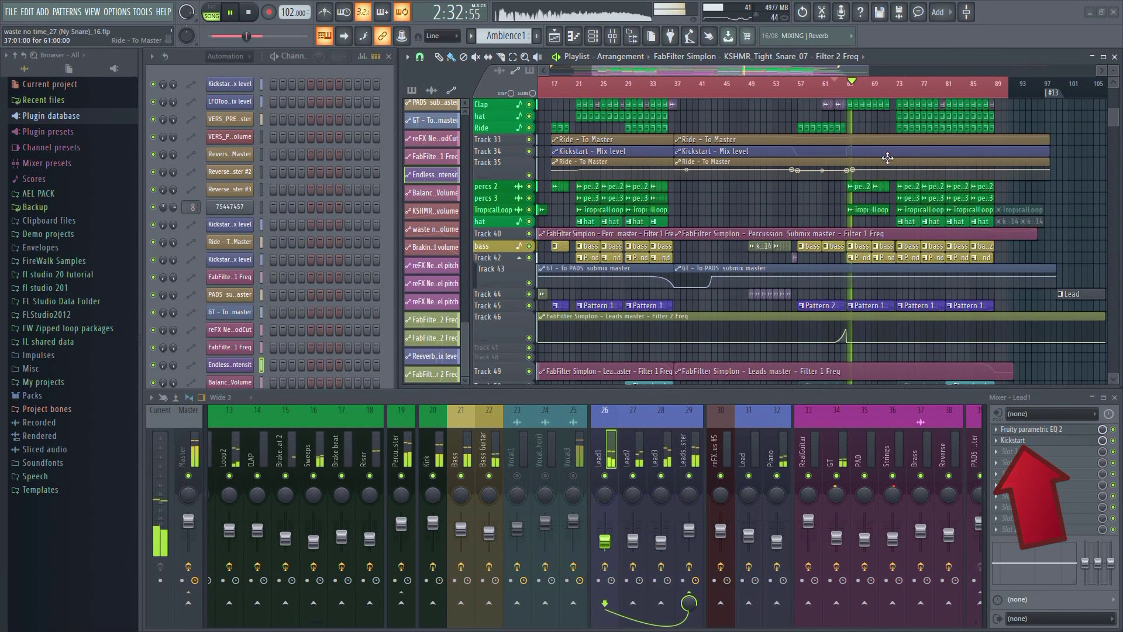
click(639, 461)
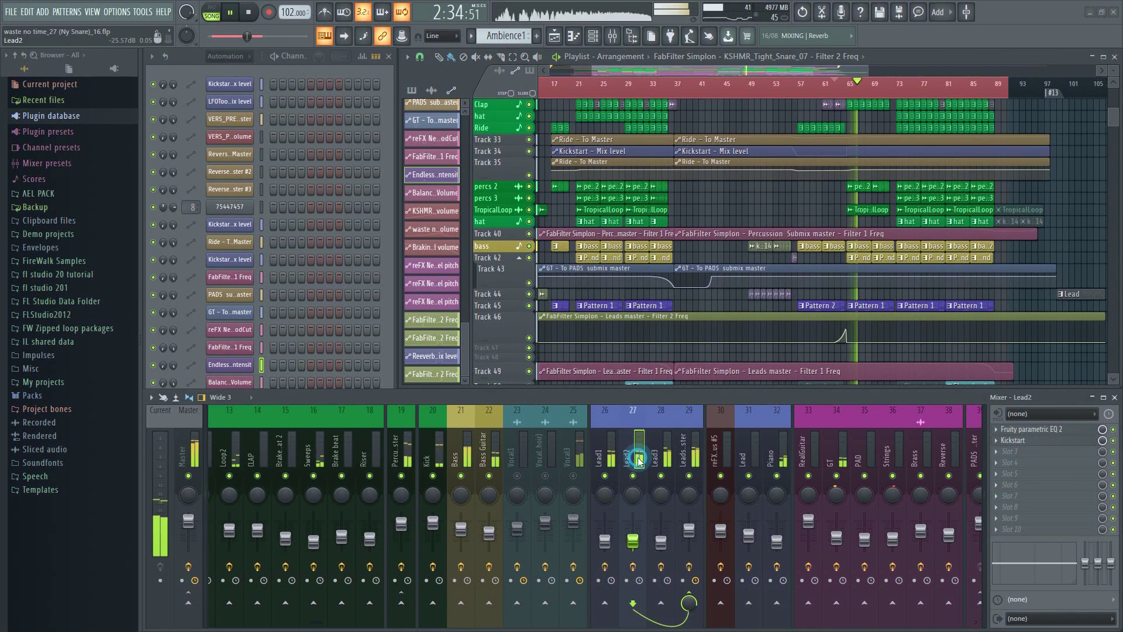